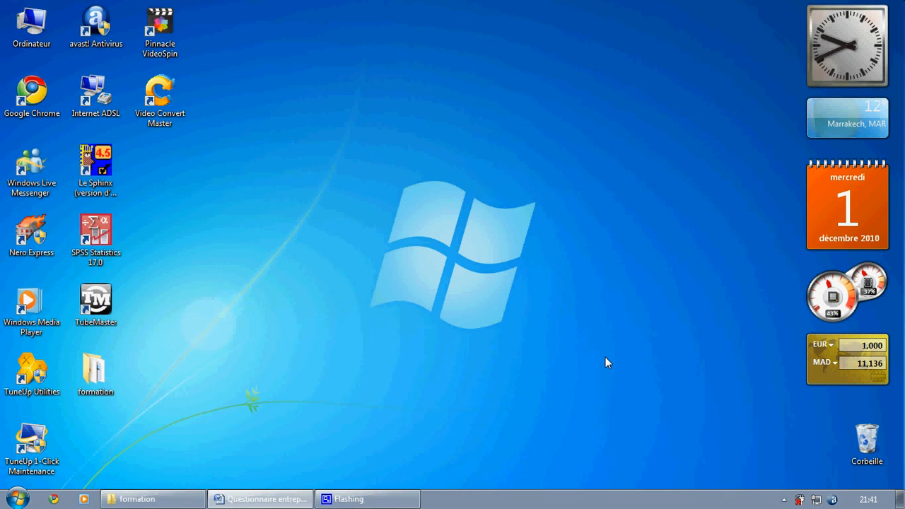
- Look over the company questionnaire in Microsoft Word, and minimize the document
left_click(280, 502)
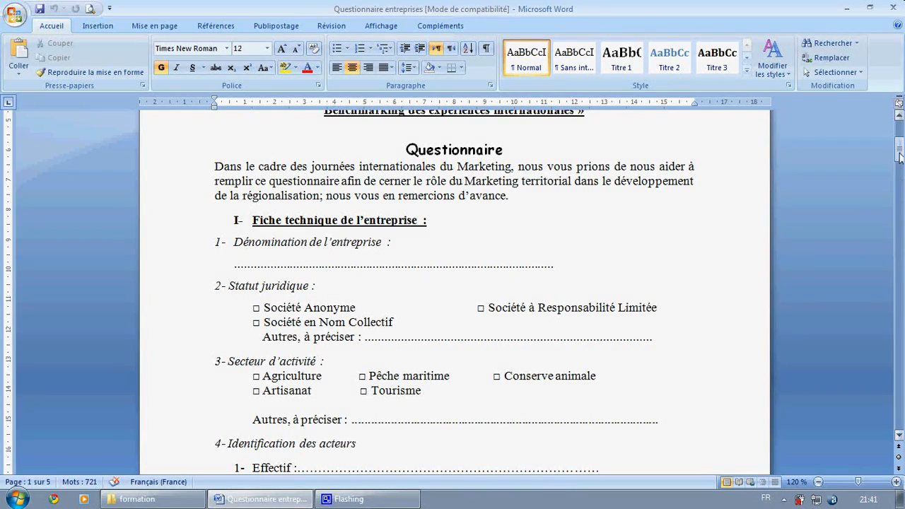
mouse_move(901, 157)
left_mouse_down()
mouse_move(900, 141)
mouse_move(901, 150)
left_mouse_up()
left_click(847, 7)
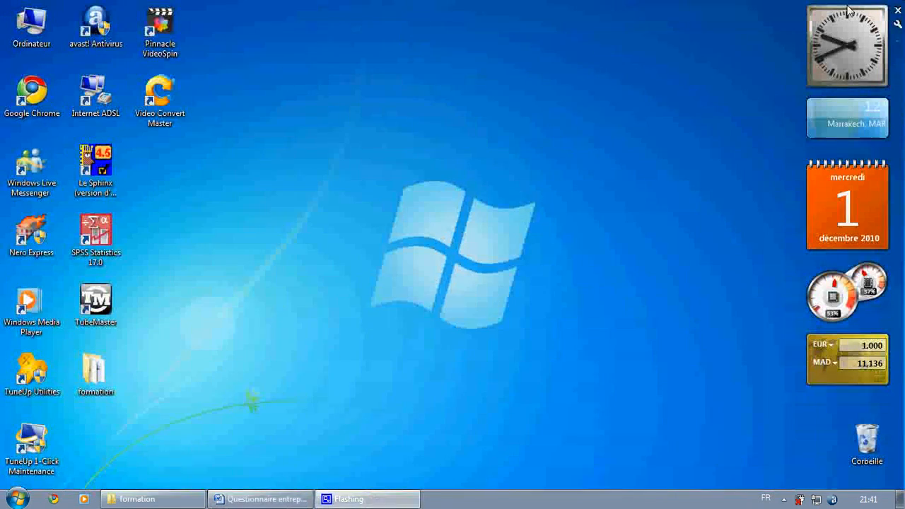
- Launch SPSS Statistics 17.0 and choose to enter new data (Saisir des données) in the startup dialog
left_click(111, 232)
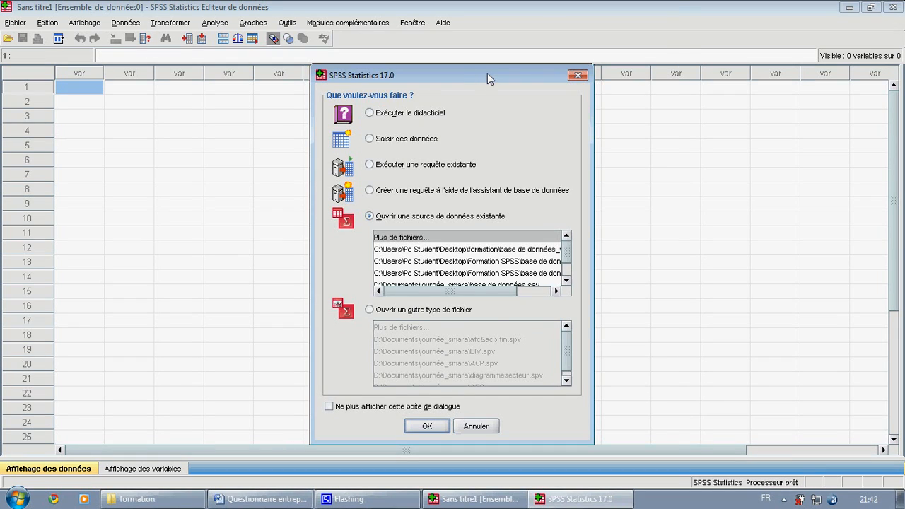
left_click_drag(487, 73, 584, 46)
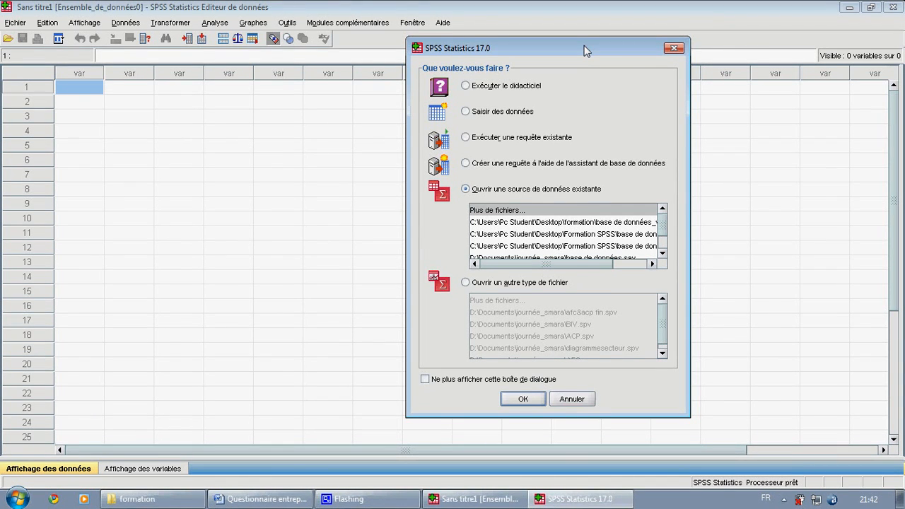
left_click_drag(585, 51, 467, 52)
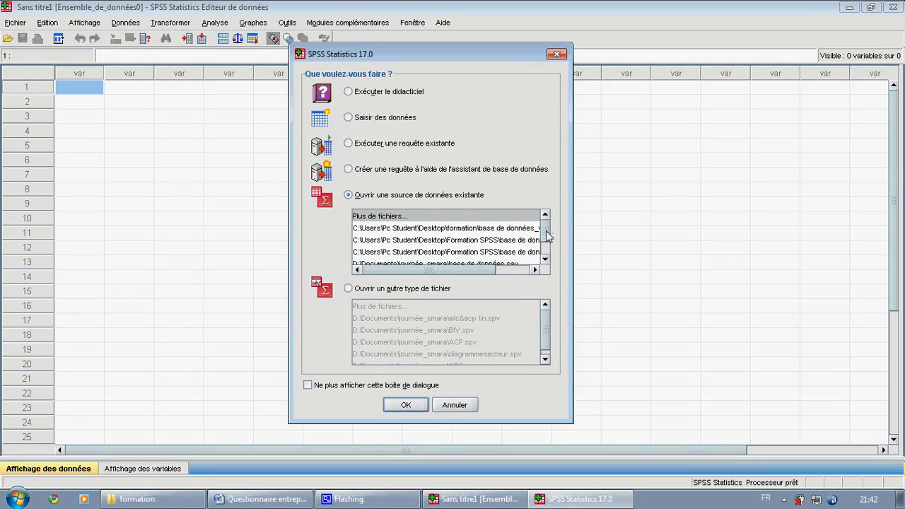
mouse_move(547, 237)
left_mouse_down()
mouse_move(546, 259)
mouse_move(547, 235)
left_mouse_up()
left_click(349, 118)
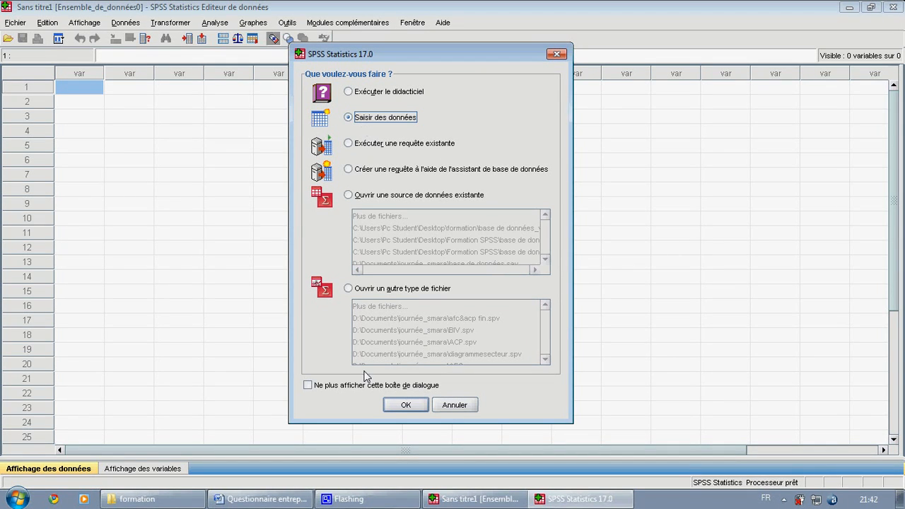
left_click(406, 405)
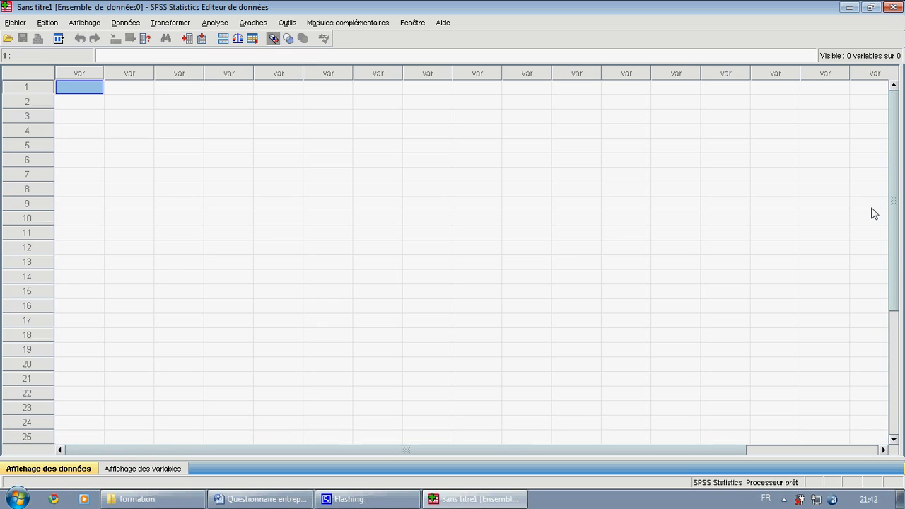
- Look through the empty data sheet and switch the data editor to the variable view
scroll(875, 214, "down", 1)
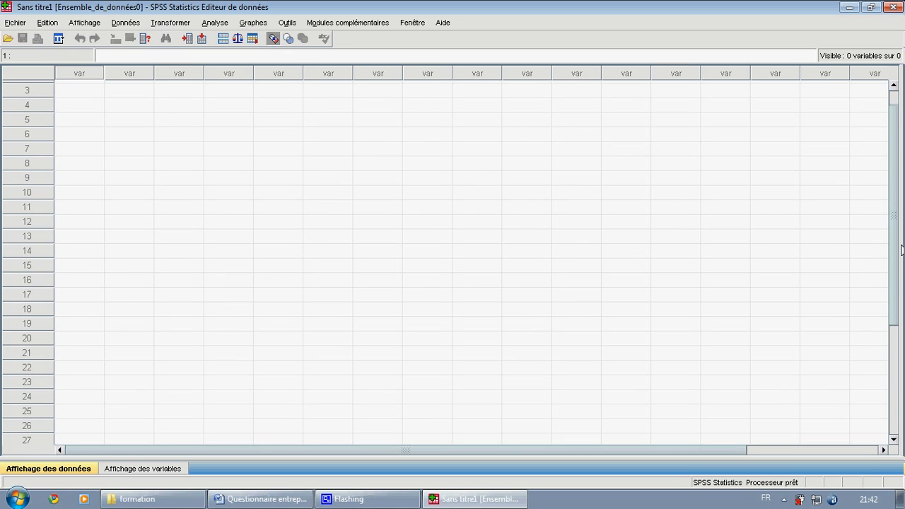
scroll(521, 123, "up", 1)
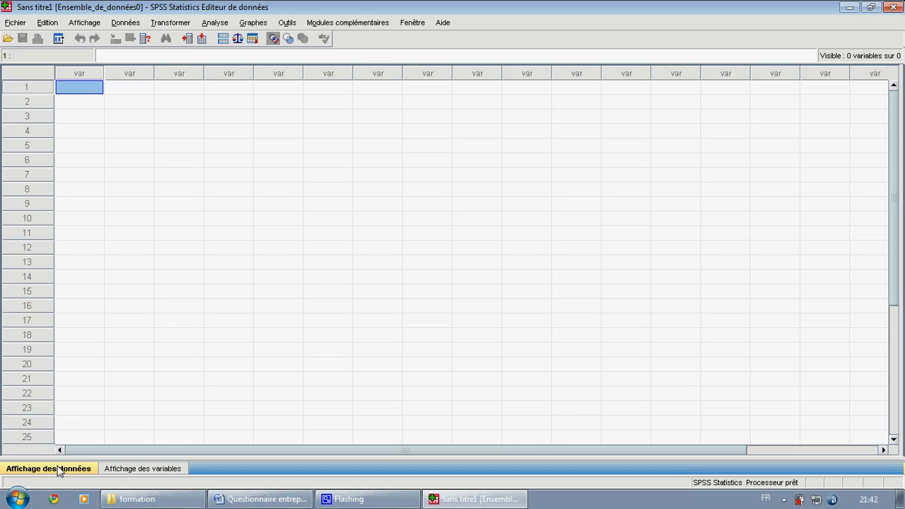
left_click(134, 471)
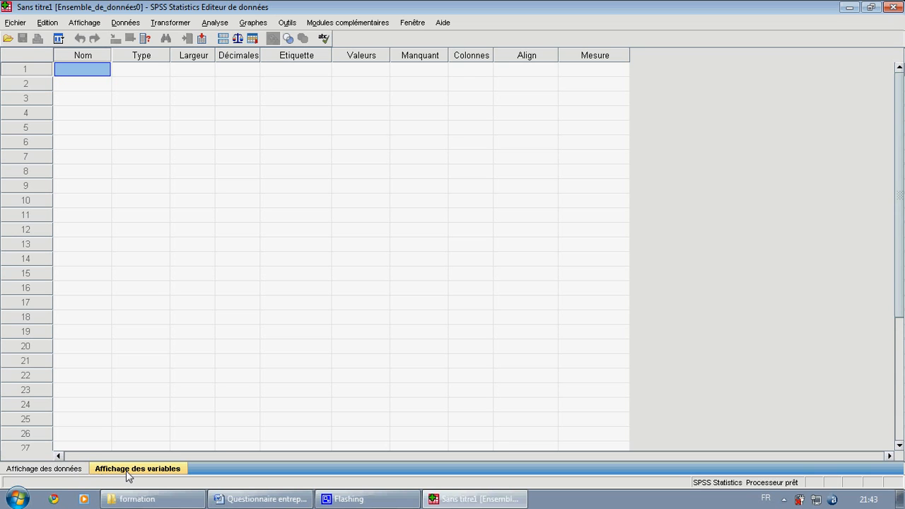
left_click(69, 471)
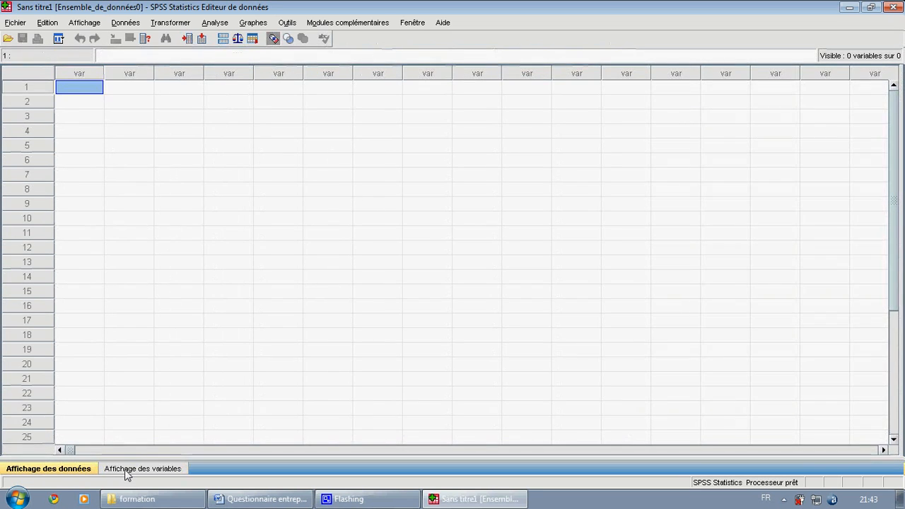
left_click(126, 472)
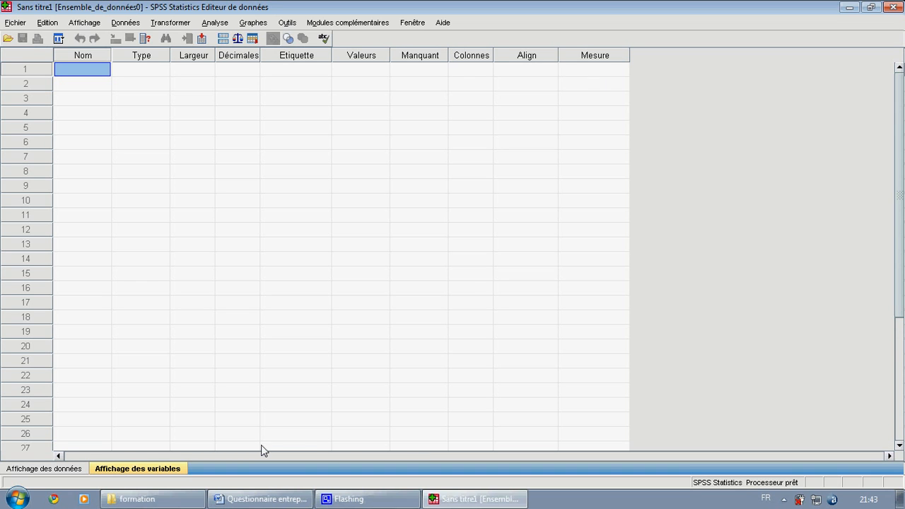
- Consult the company name question in the Word questionnaire and return to SPSS
left_click(272, 501)
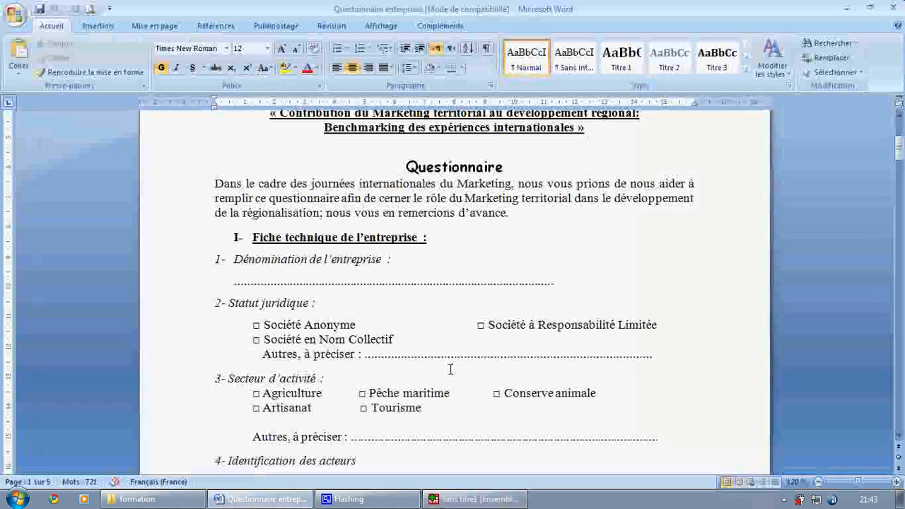
left_click_drag(900, 162, 900, 167)
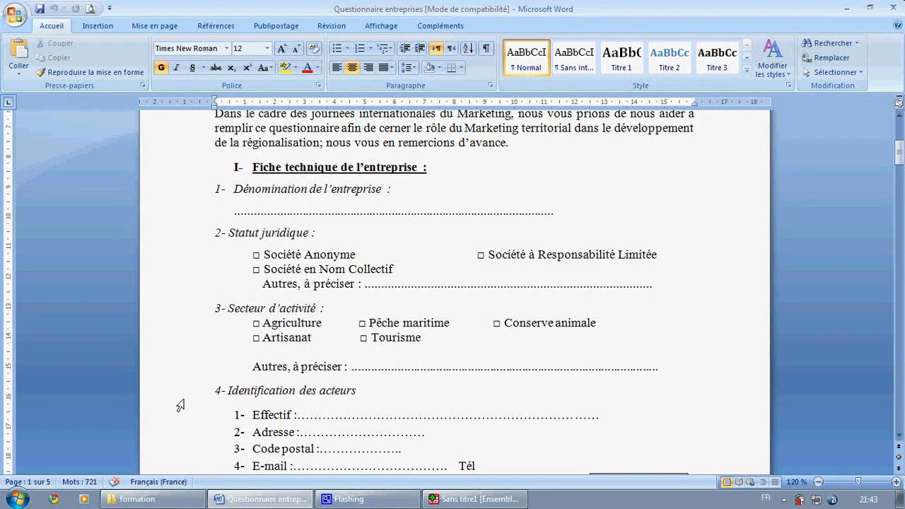
left_click(457, 500)
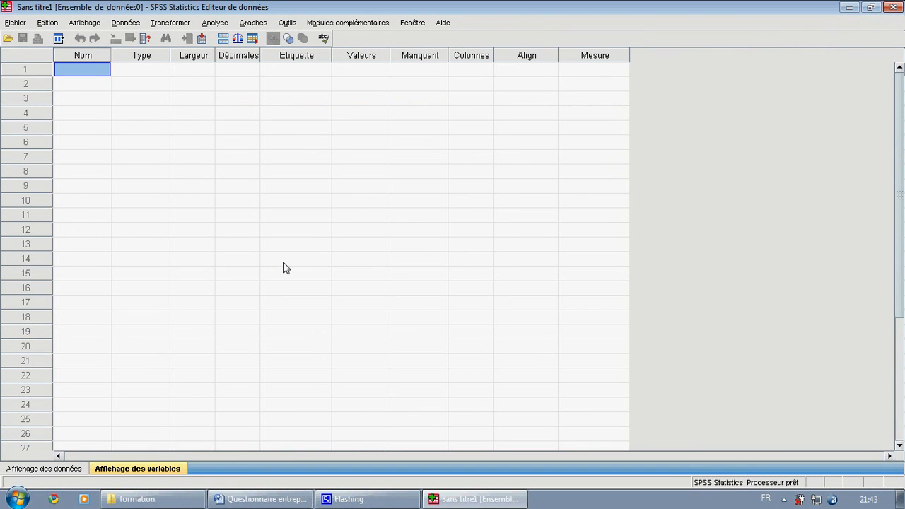
- Create the first variable with the name nom and set its type to string (Chaîne)
double_click(100, 73)
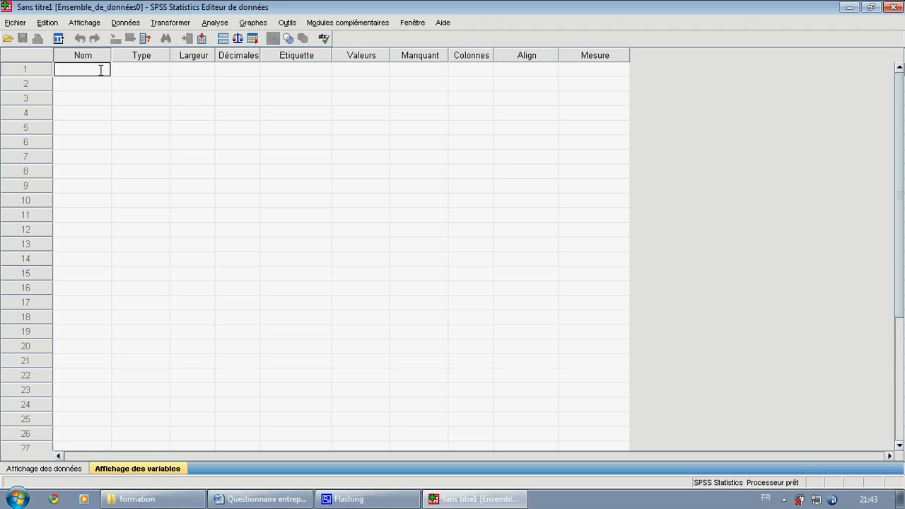
type("nom")
left_click(135, 73)
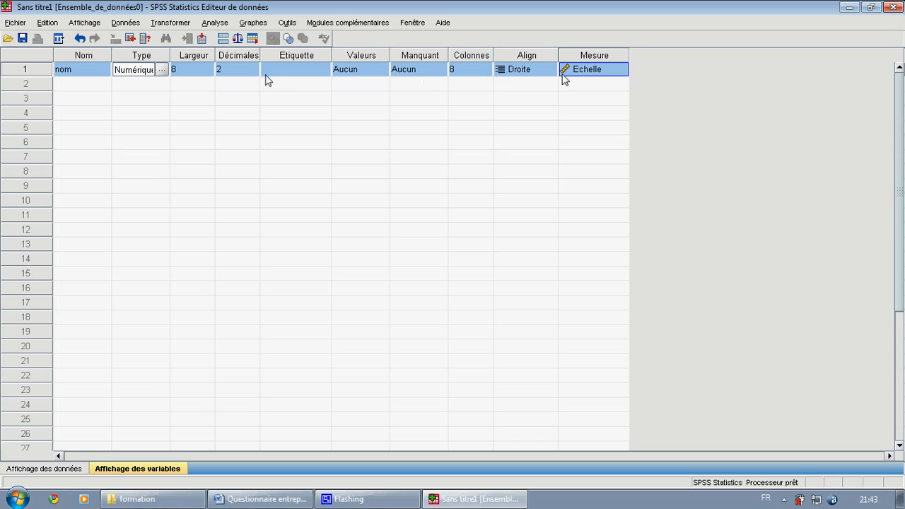
left_click(162, 72)
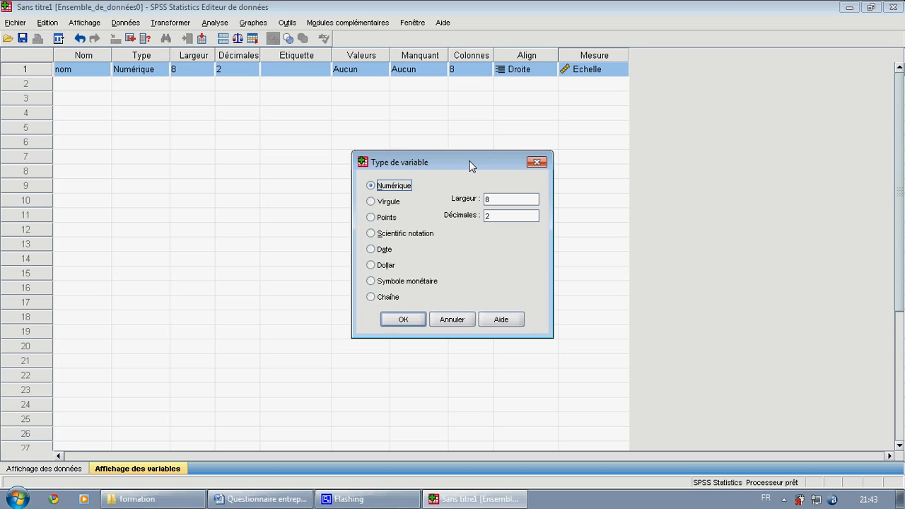
left_click_drag(472, 166, 461, 117)
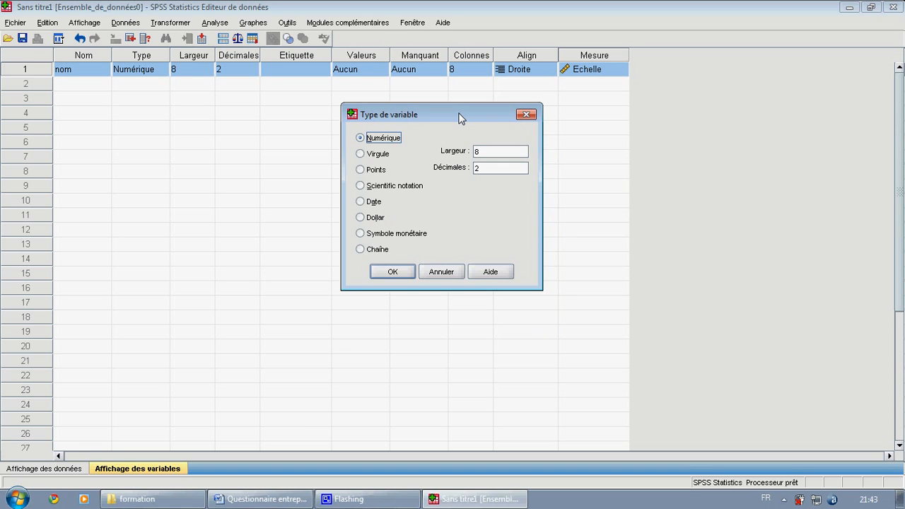
left_click(367, 256)
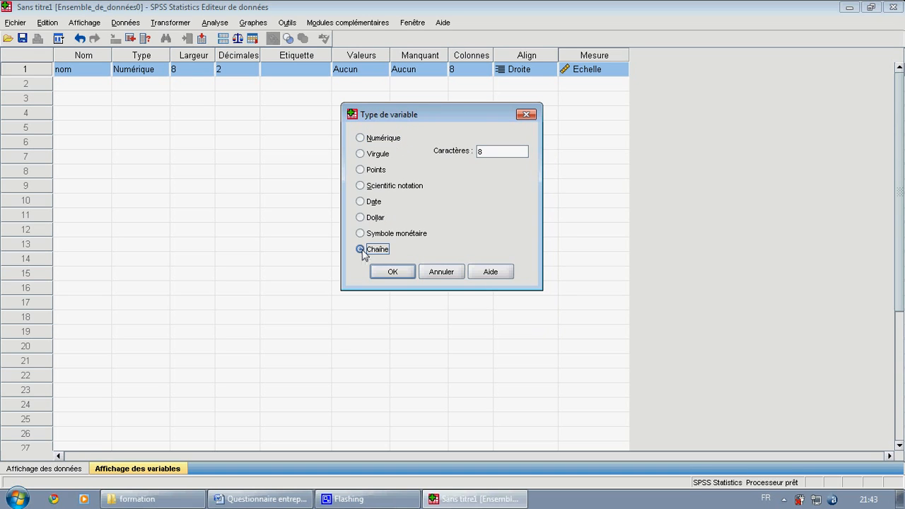
left_click(393, 272)
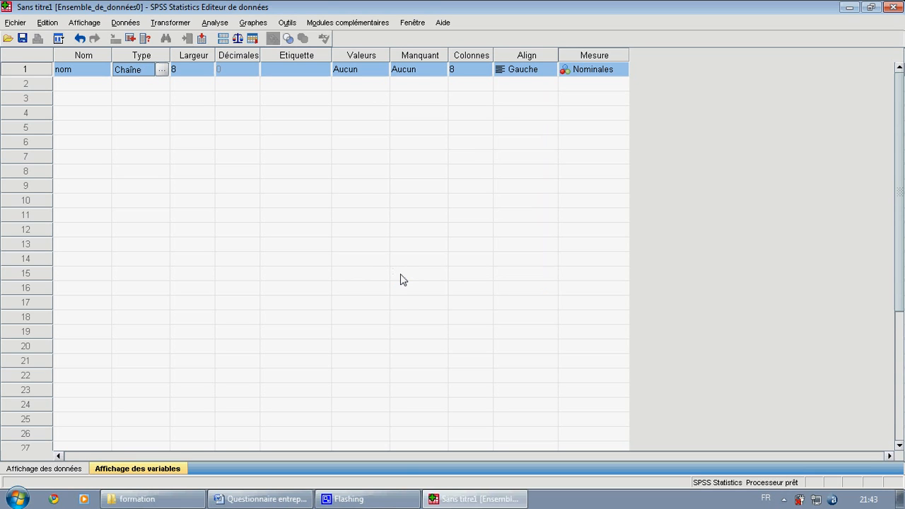
- Set the width (Largeur) of the nom variable to 30
left_click(208, 71)
double_click(209, 68)
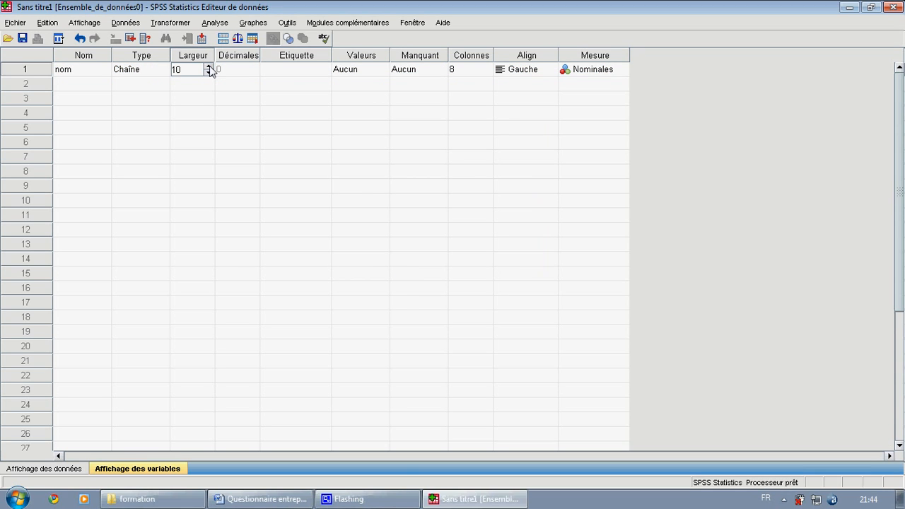
double_click(210, 68)
left_click(210, 68)
left_click(209, 68)
left_click(209, 68)
left_click(209, 68)
left_click(209, 68)
left_click(210, 68)
left_click(208, 65)
left_click(208, 65)
left_click(208, 66)
- Label the nom variable "nom de l'entreprise"
left_click(284, 71)
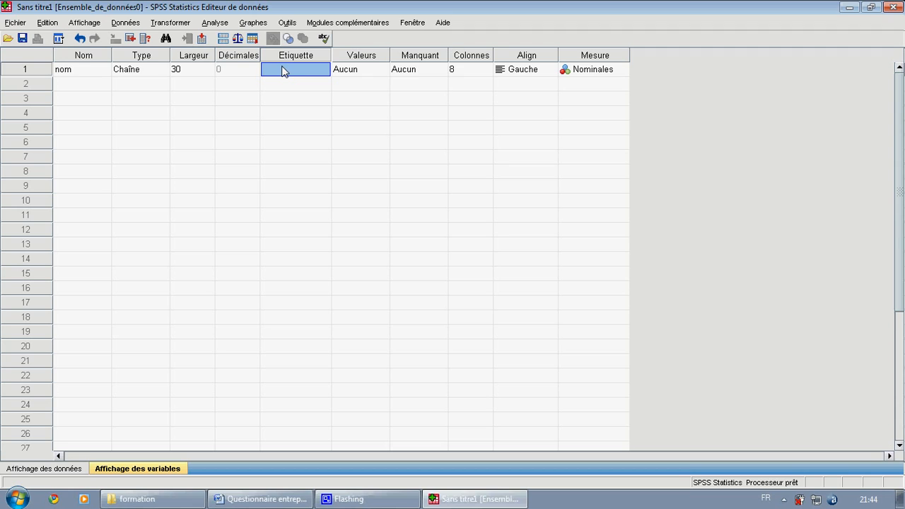
left_click(283, 70)
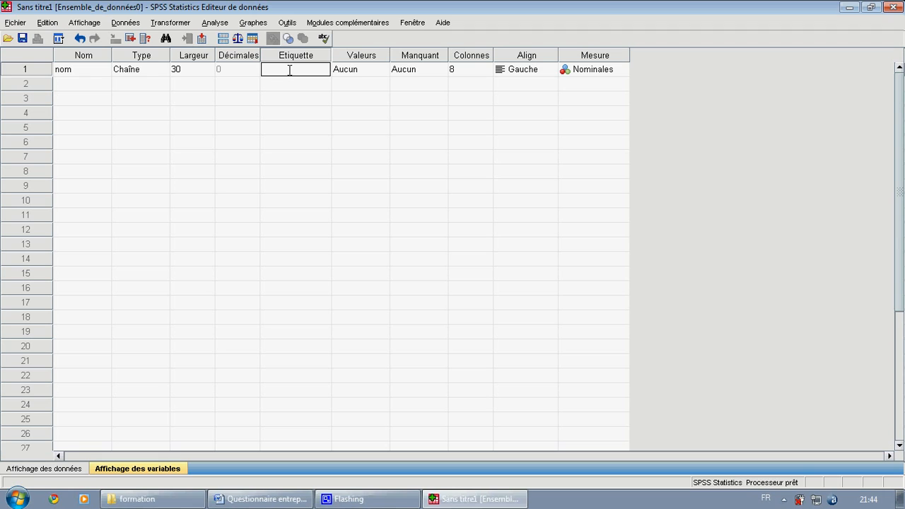
type("nom de l'entreprise")
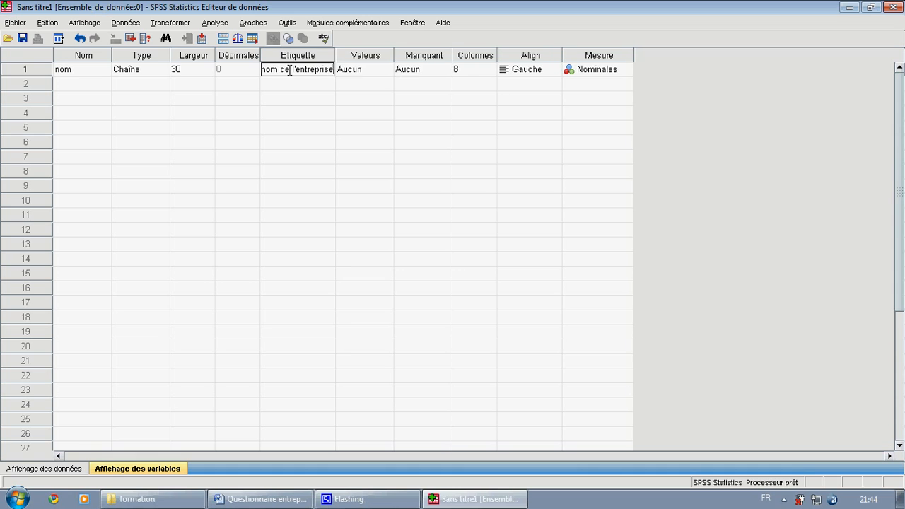
- Inspect the value labels and measurement level settings of the nom variable
left_click(366, 72)
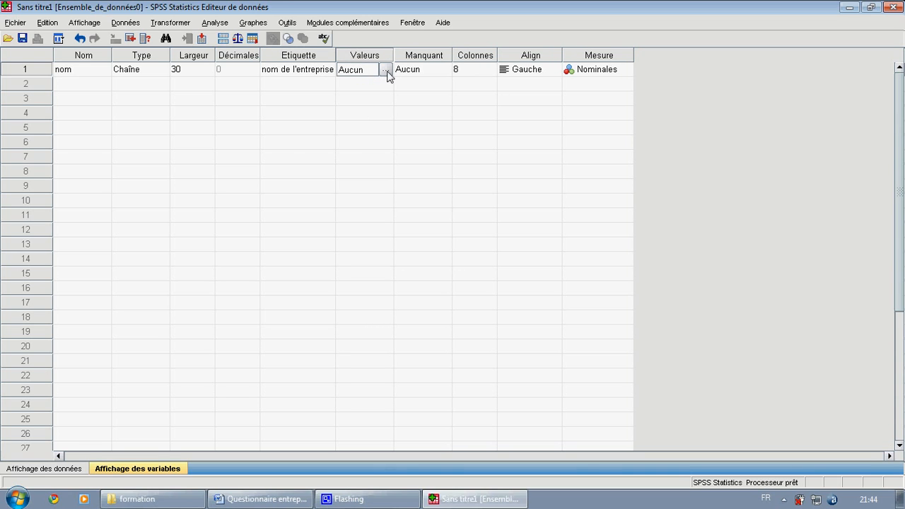
left_click(386, 70)
left_click(612, 72)
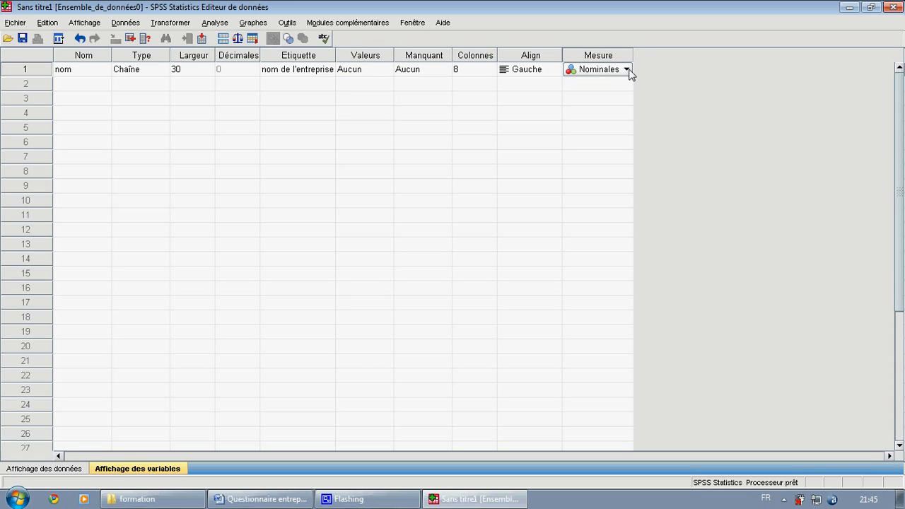
- Consult the "Statut juridique" question and its answer options in the Word questionnaire, and return to SPSS
left_click(83, 85)
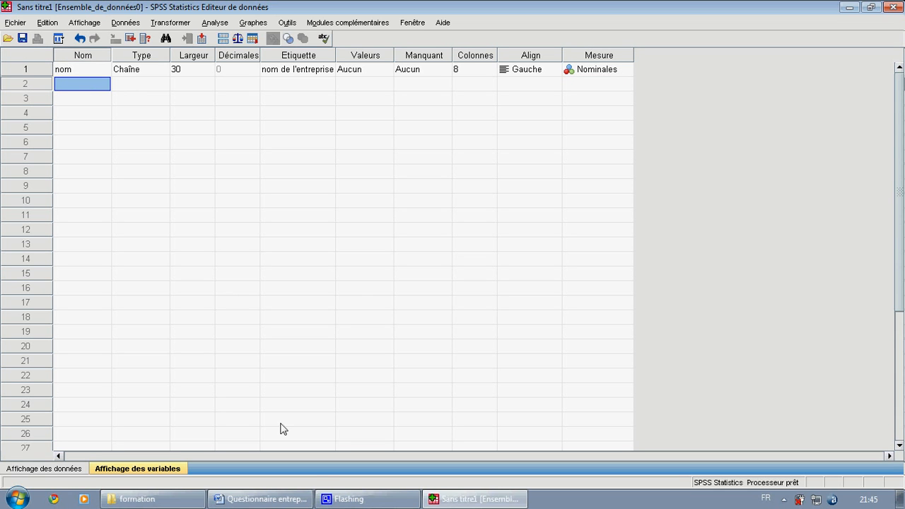
left_click(262, 500)
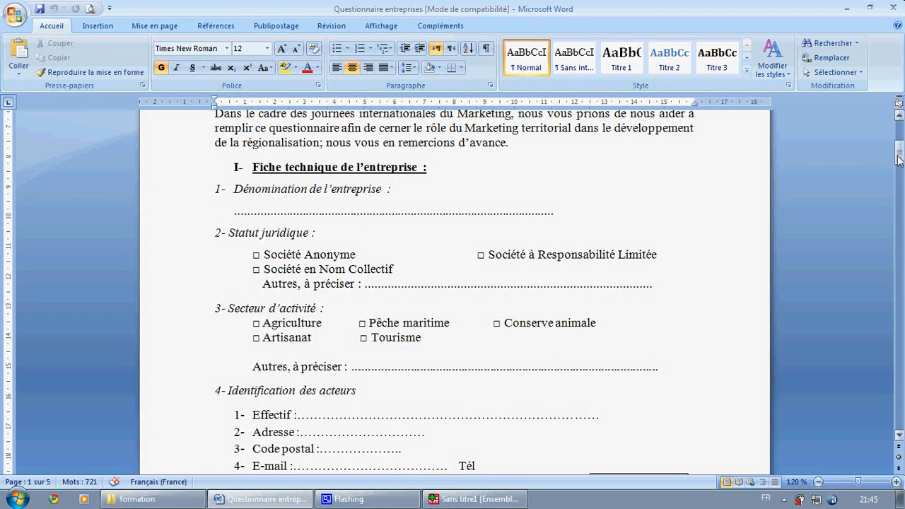
left_click_drag(900, 160, 901, 164)
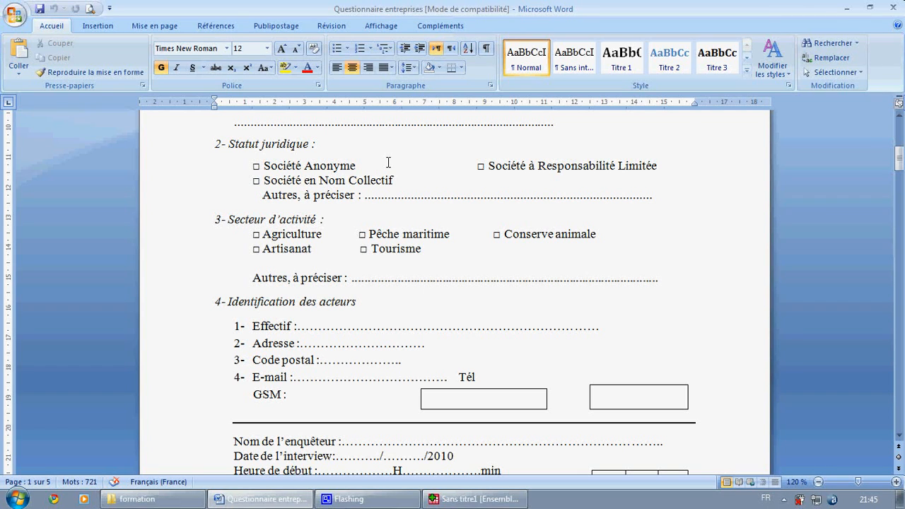
left_click(847, 7)
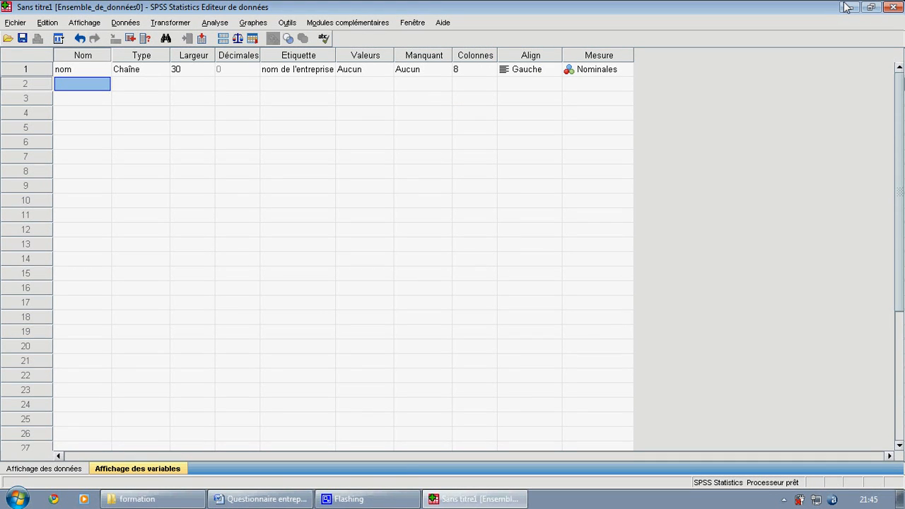
- Create the second variable with the name stat, keep it numeric, and set its decimals to 0
left_click(81, 86)
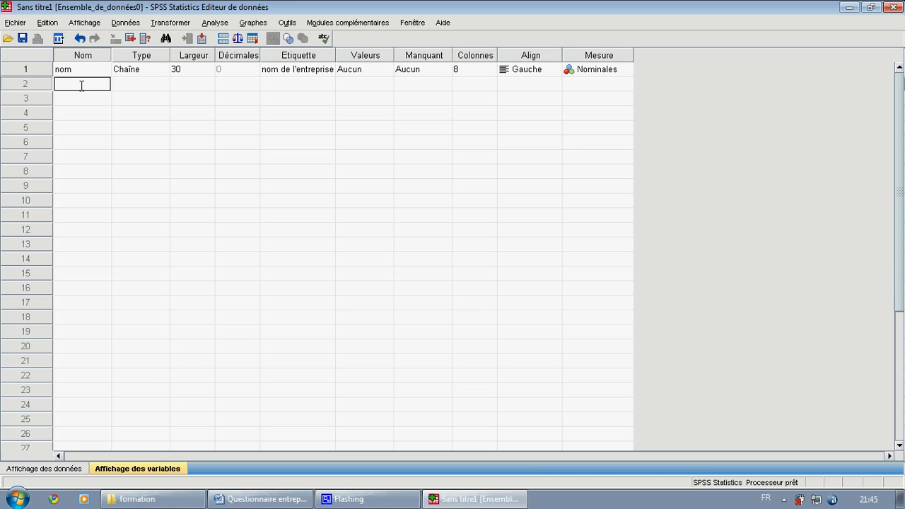
type("stat")
left_click(128, 87)
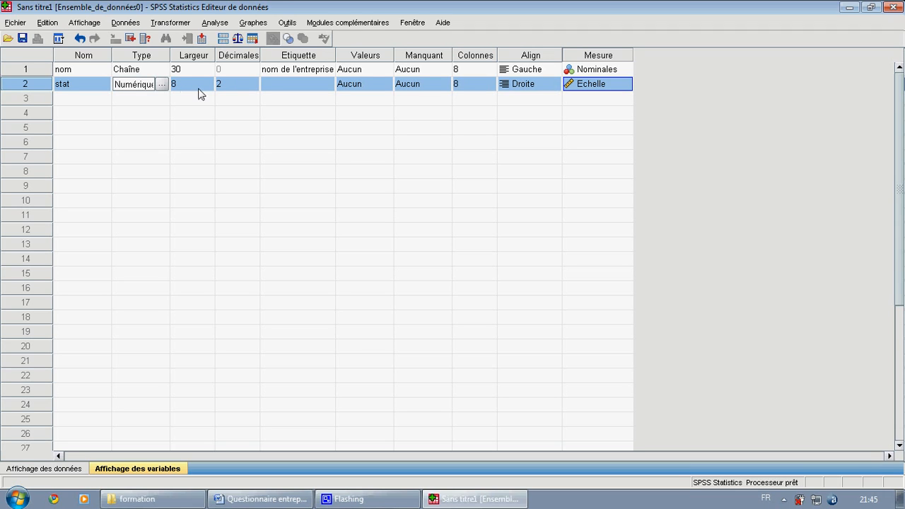
left_click(249, 87)
left_click(254, 87)
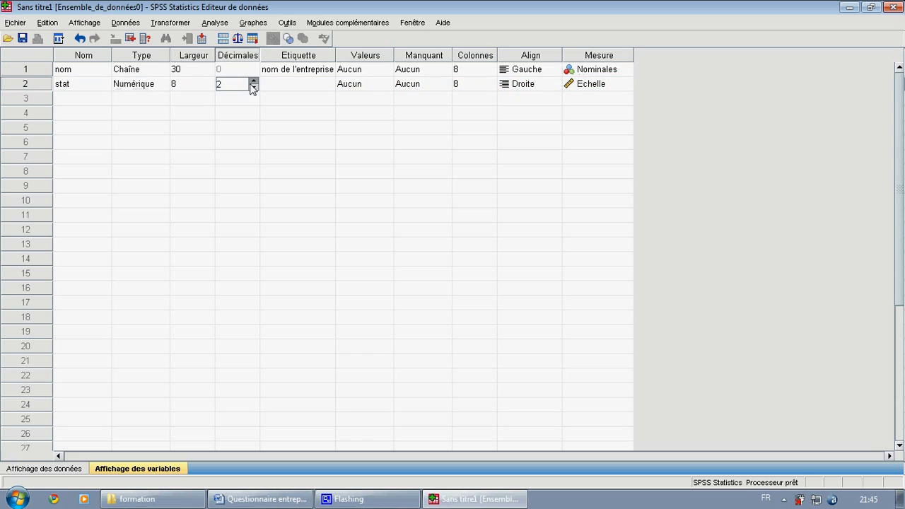
left_click(253, 87)
- Label the stat variable "statut juridique"
left_click(281, 89)
left_click(281, 84)
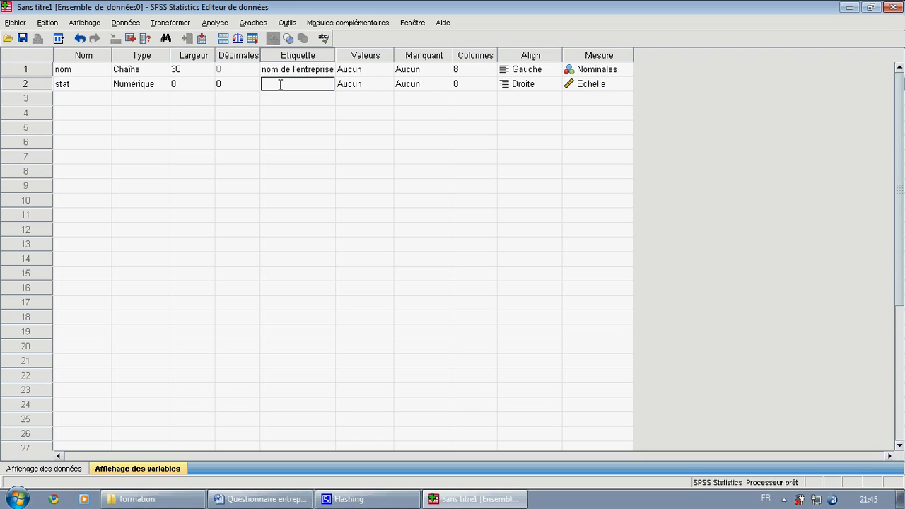
type("statut juridique")
left_click(375, 86)
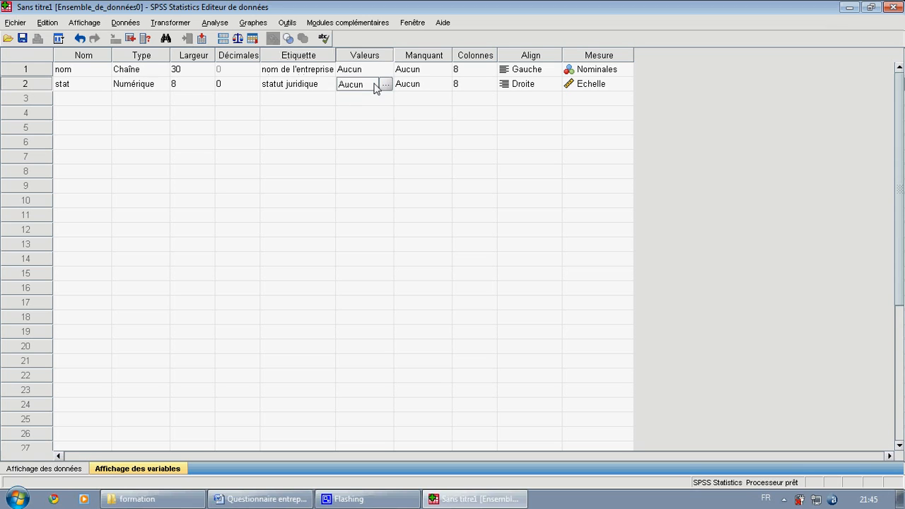
- Add the value label 1 = "SA" to the stat variable
left_click(386, 84)
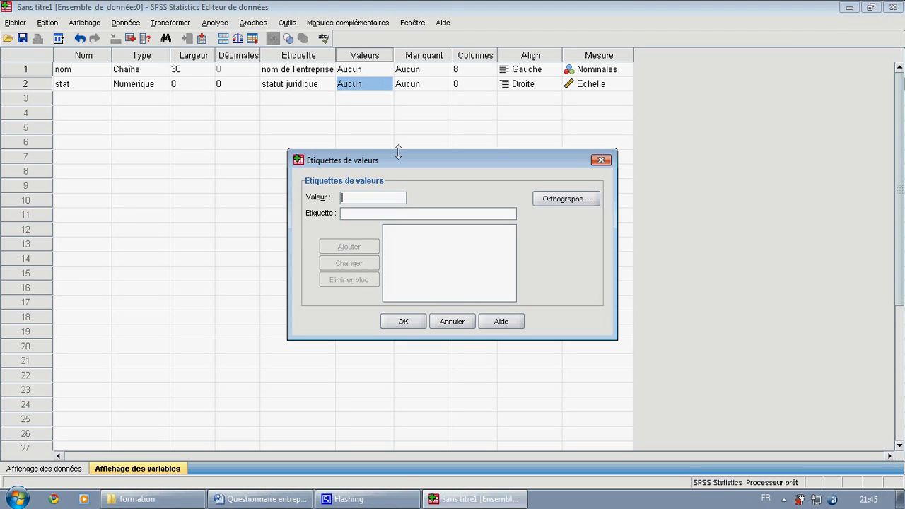
left_click_drag(398, 165, 396, 147)
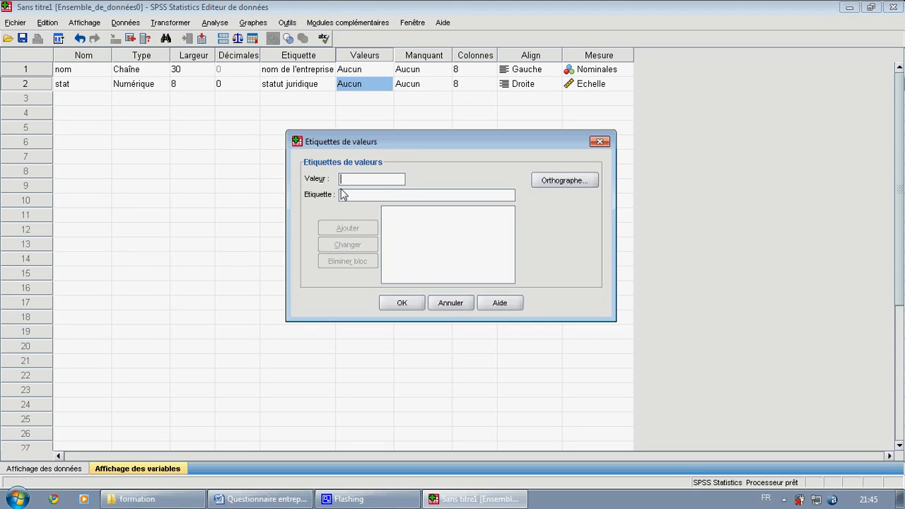
type("1")
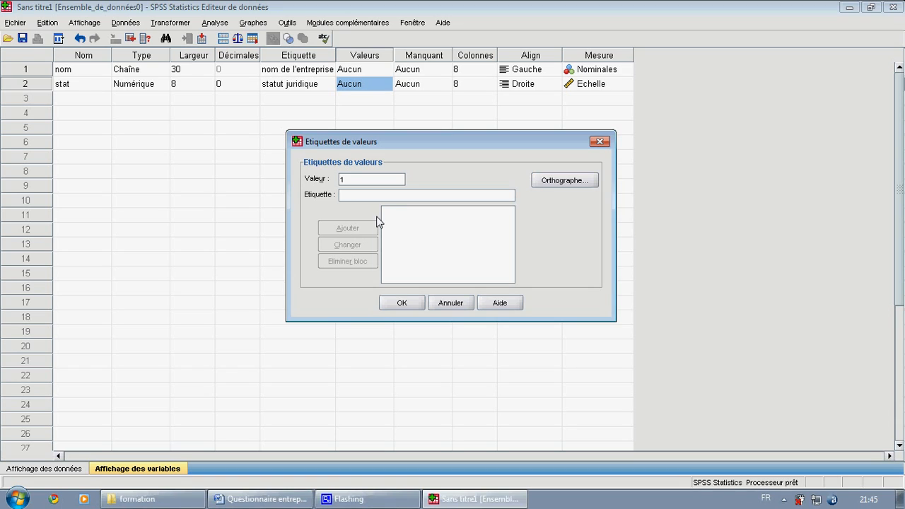
left_click(380, 195)
type("S")
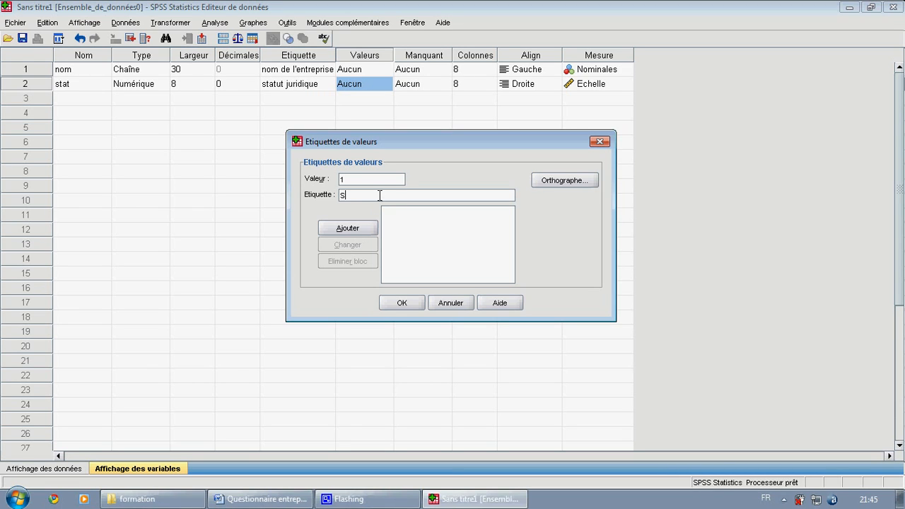
type("A")
left_click(356, 230)
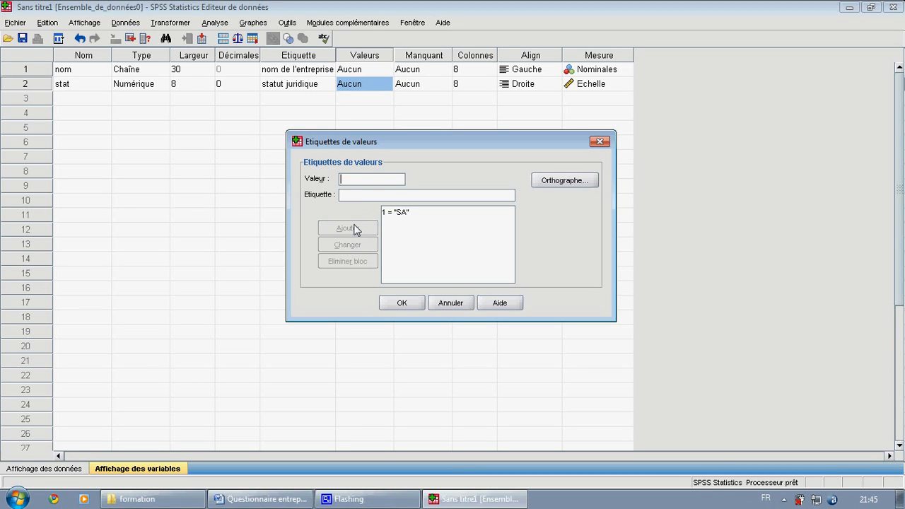
- Add the value label 2 = "SARL" to the stat variable
type("2")
left_click(350, 193)
type("S")
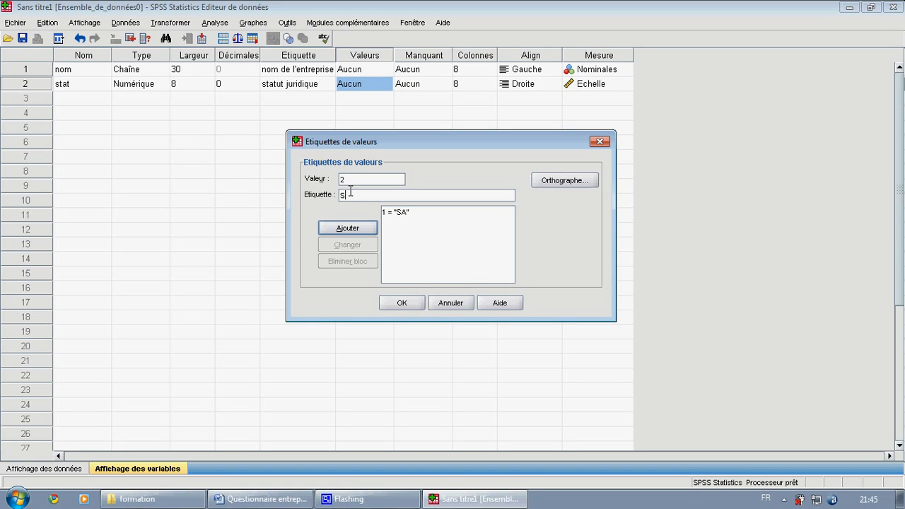
type("ARL")
left_click(344, 233)
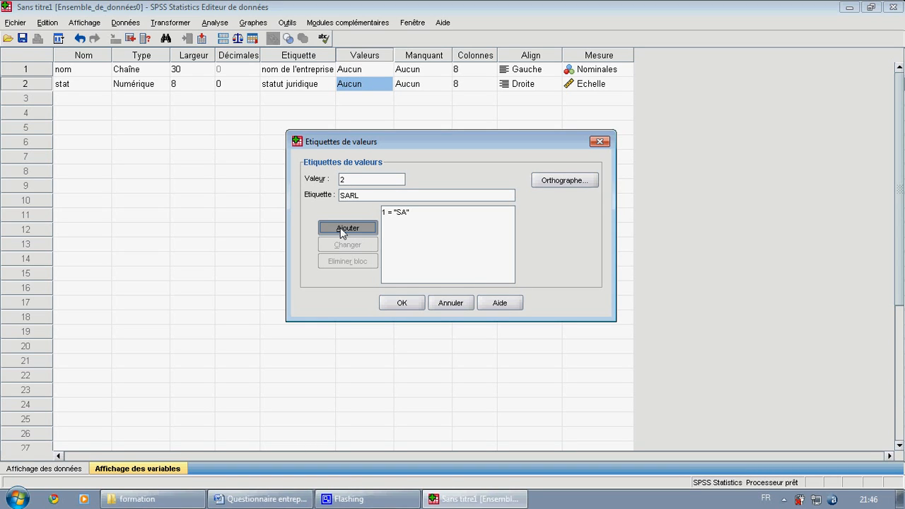
- Add the value label 3 = "SNC" to the stat variable
left_click(358, 182)
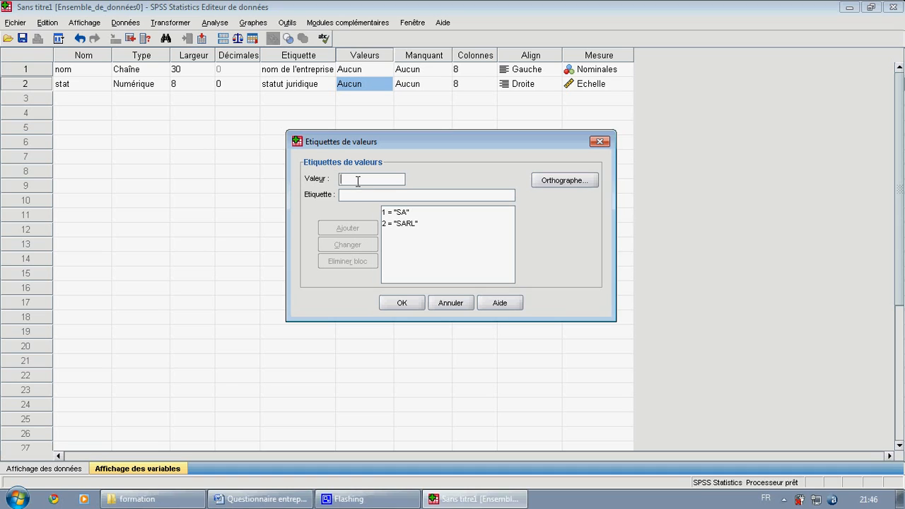
type("3")
left_click(359, 194)
type("S")
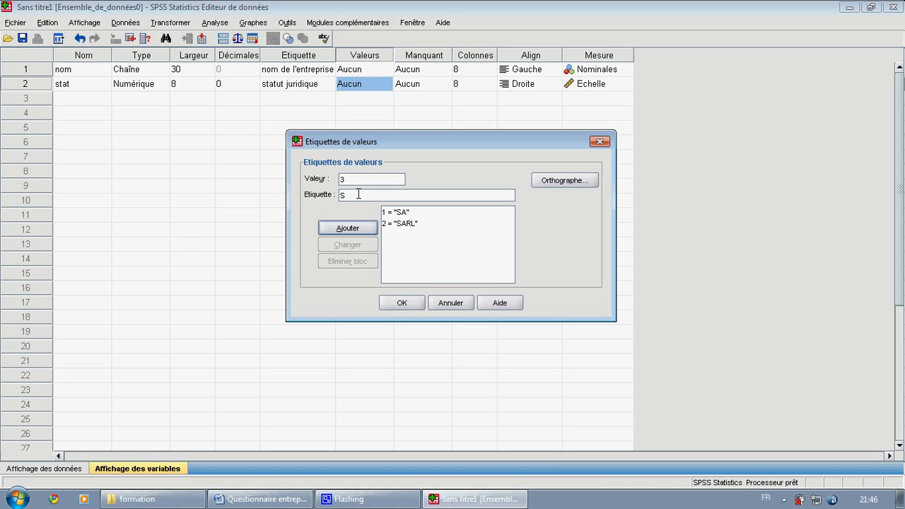
type("NC")
left_click(348, 226)
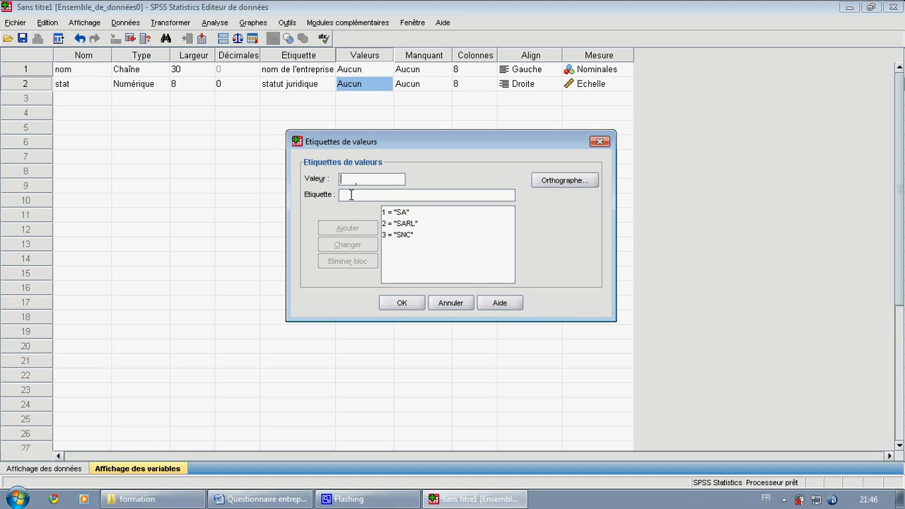
- Add the value label 4 = "autres" to the stat variable and apply its set of value labels
type("4")
left_click(356, 195)
type("autre")
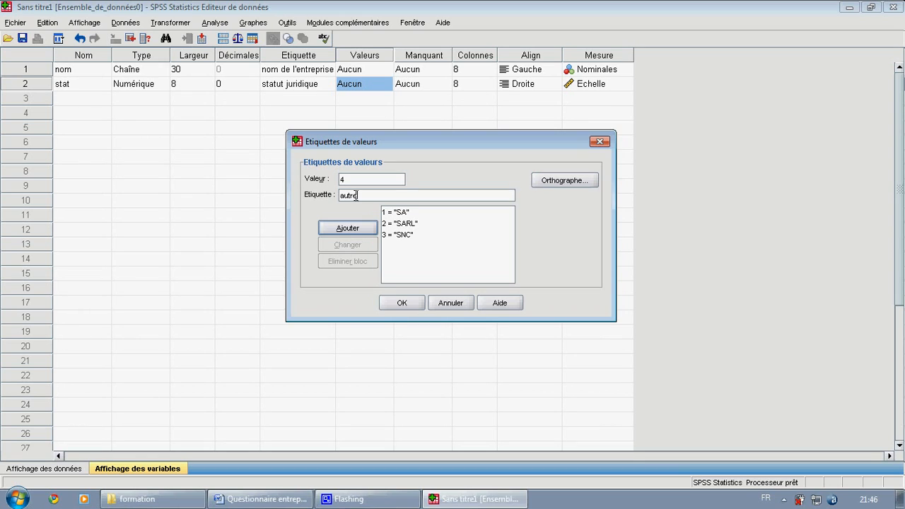
type("s")
left_click(368, 234)
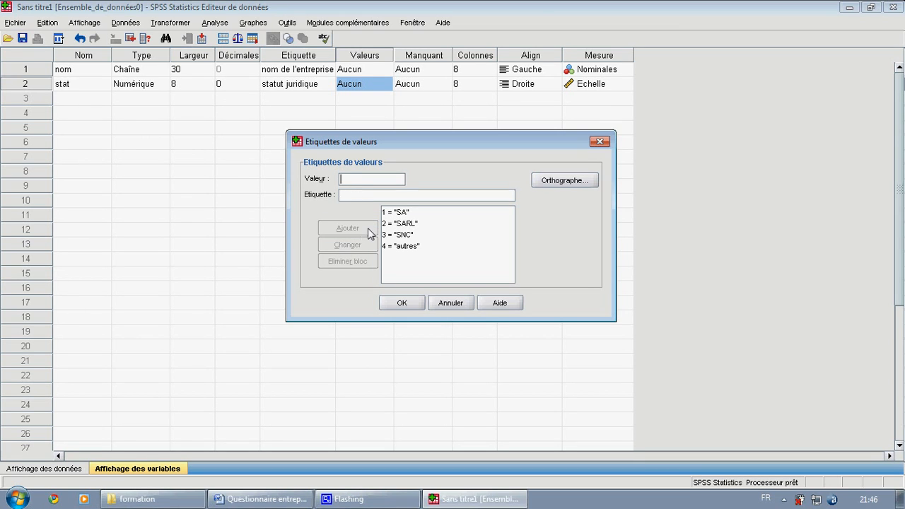
left_click(498, 253)
left_click(401, 305)
left_click(400, 304)
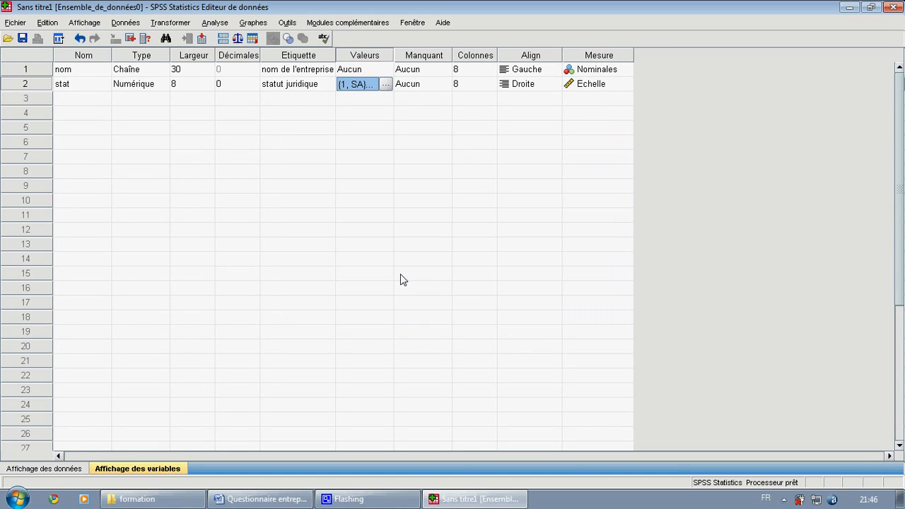
- Set the measurement level of the stat variable to Nominales, leaving its missing values undefined
left_click(423, 130)
left_click(425, 84)
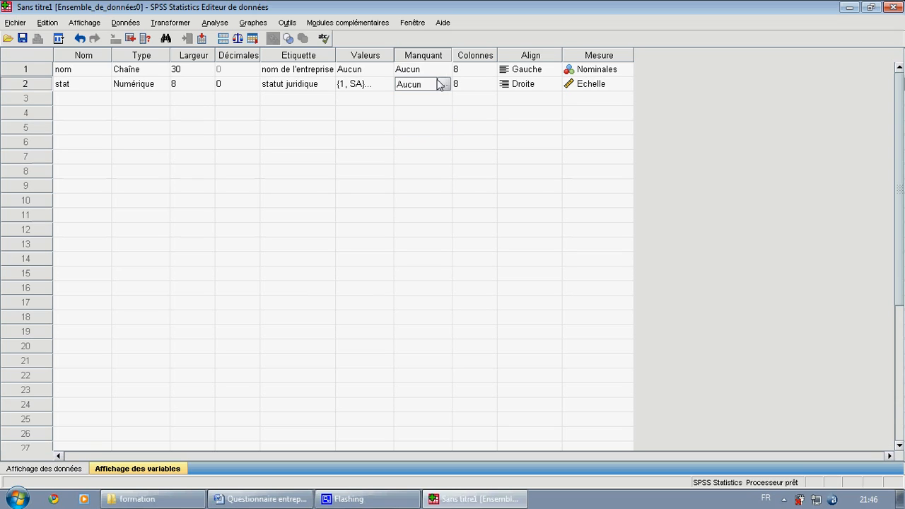
left_click(619, 85)
left_click(626, 84)
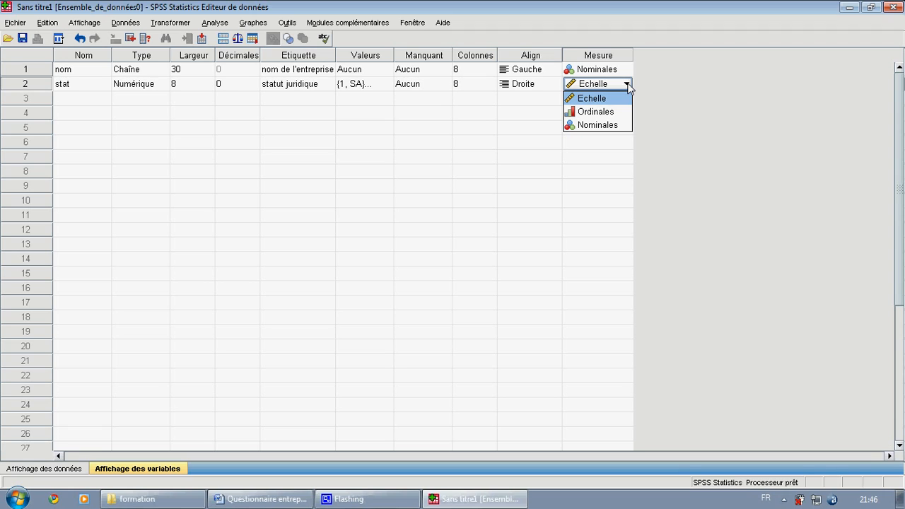
left_click(615, 125)
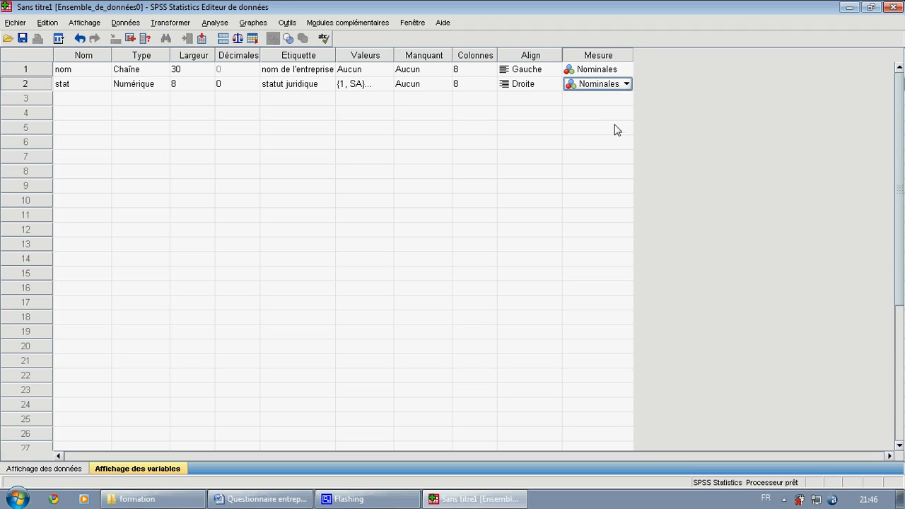
- Consult the "Secteur d'activité" and "Identification des acteurs" questions in the Word questionnaire, and return to SPSS
left_click(83, 104)
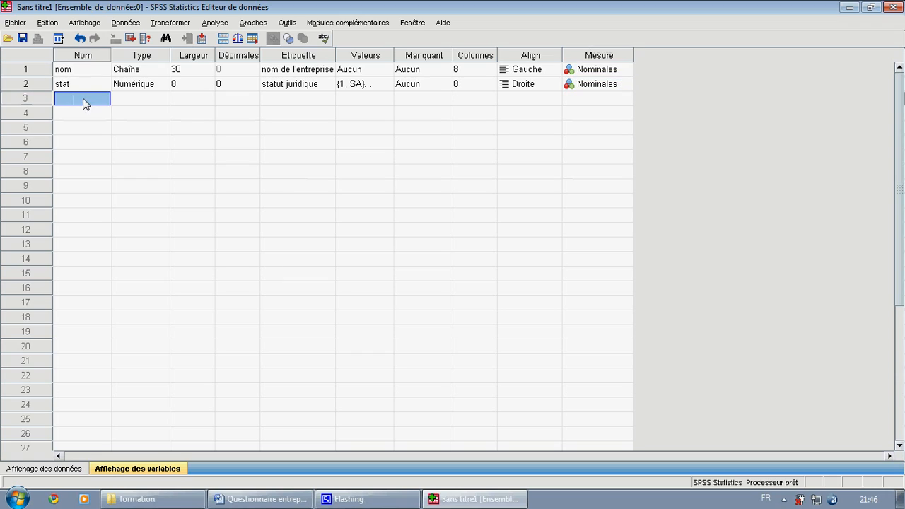
left_click(261, 499)
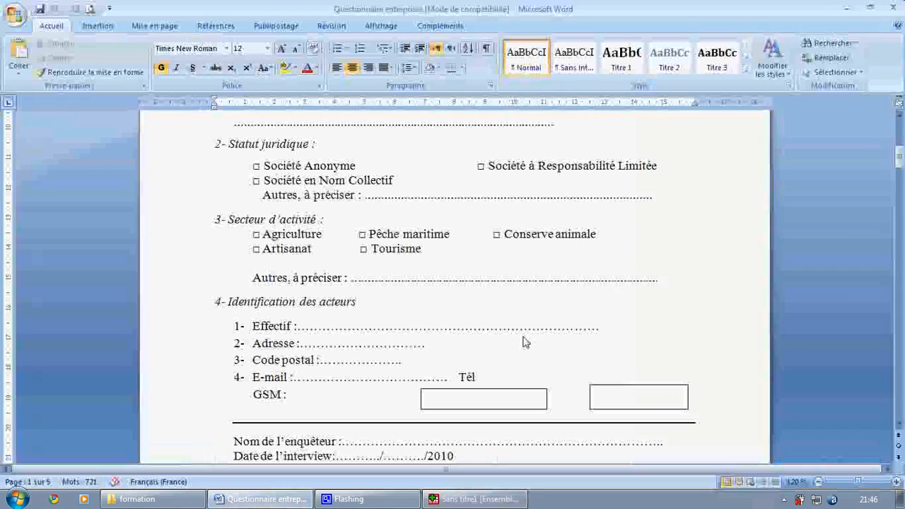
left_click_drag(901, 160, 900, 165)
left_click_drag(455, 196, 256, 181)
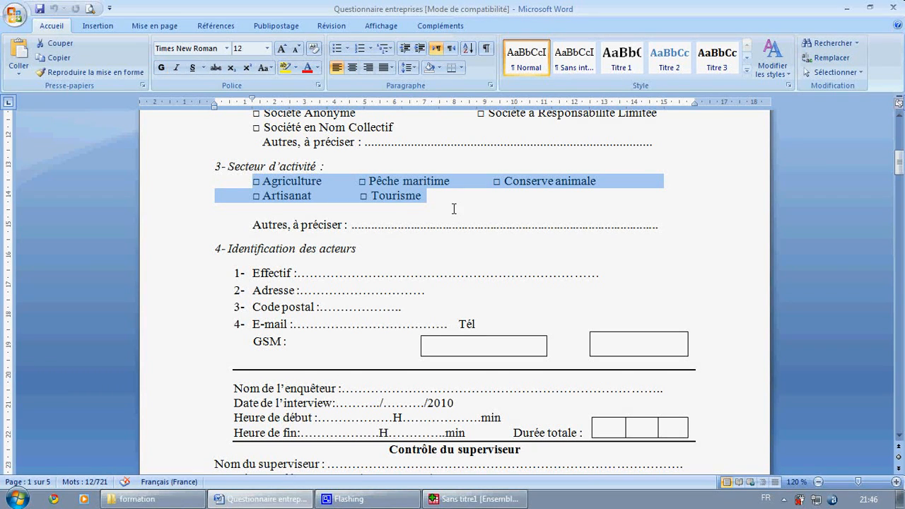
left_click(431, 200)
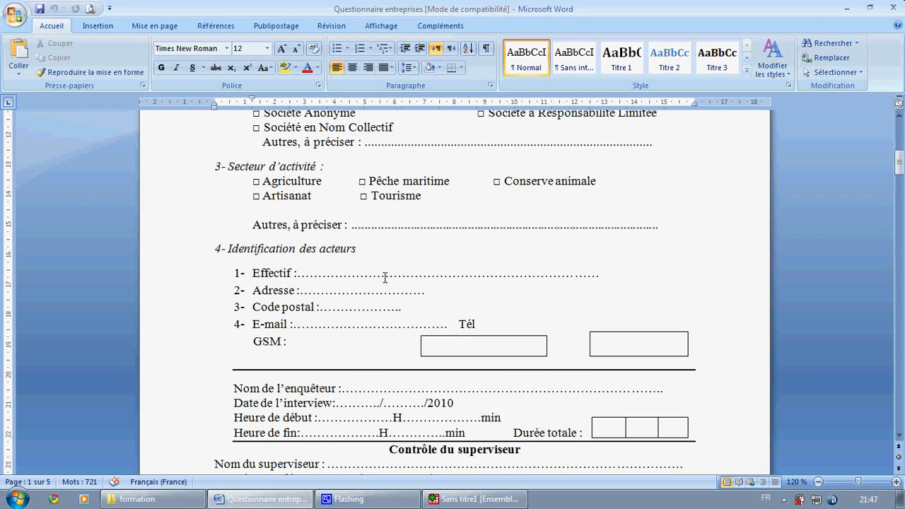
left_click(849, 8)
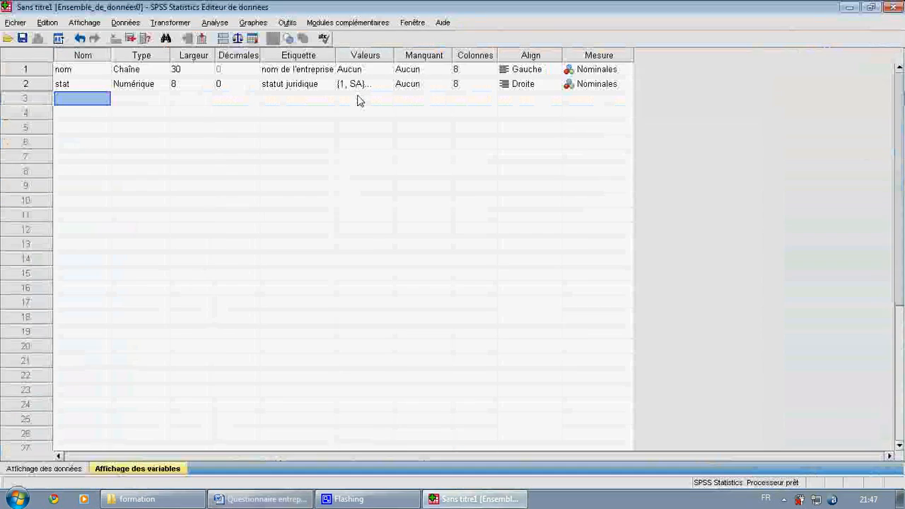
- Create the third variable with the name effectif, keep it numeric, and set its decimals to 0
left_click(77, 99)
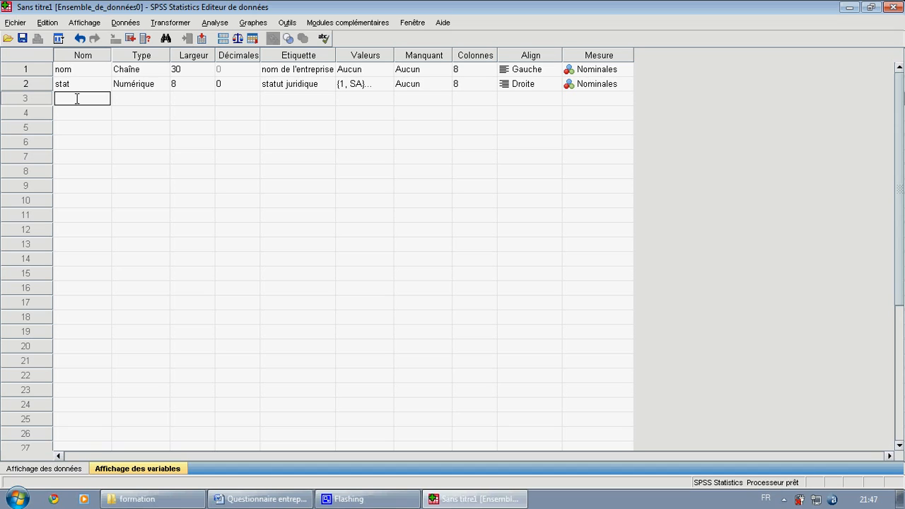
type("effectif")
left_click(127, 104)
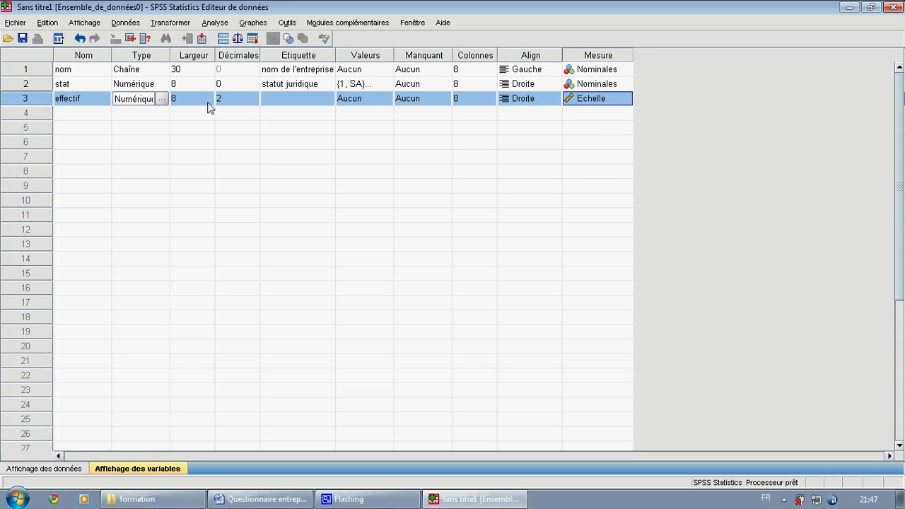
left_click(251, 102)
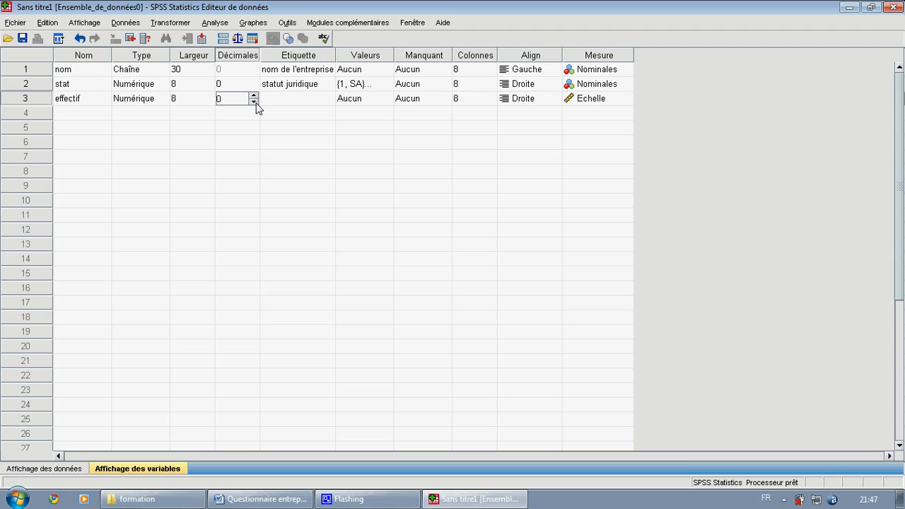
- Label the effectif variable "effectif"
left_click(283, 100)
type("e")
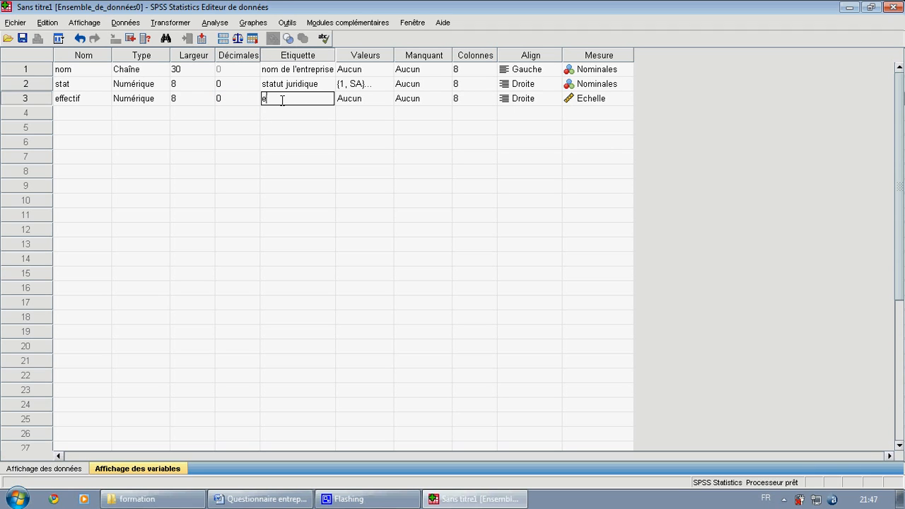
type("ffectif")
- Add the value label 1 = "de 1 à 10 personnes" to the effectif variable
left_click(383, 105)
left_click(385, 99)
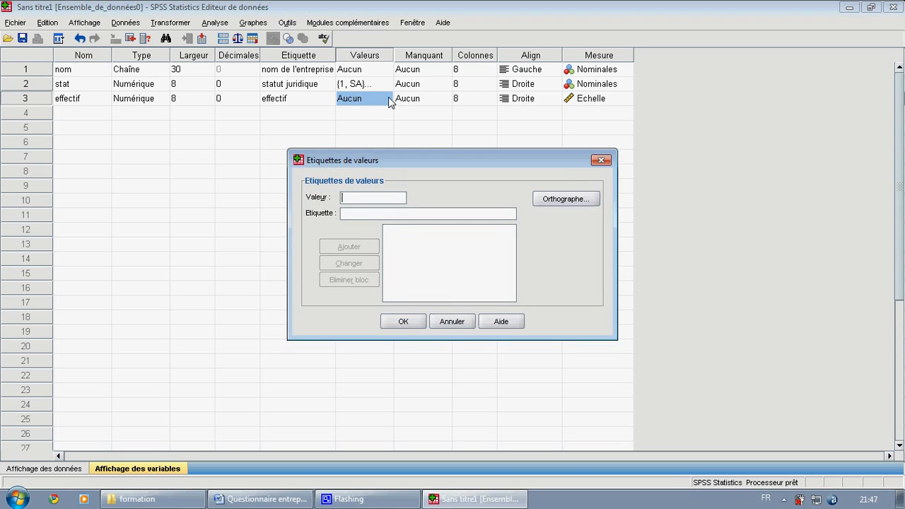
left_click_drag(404, 159, 415, 95)
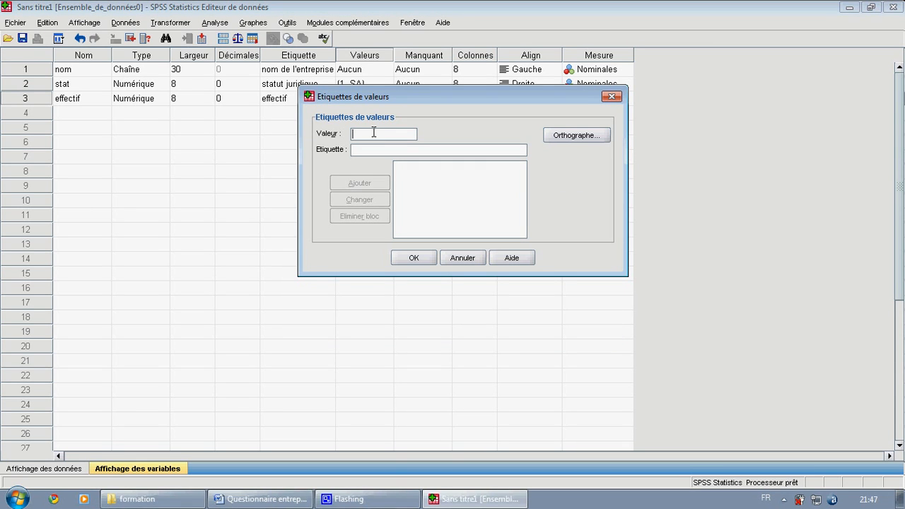
type("1")
left_click(377, 151)
type("de 1")
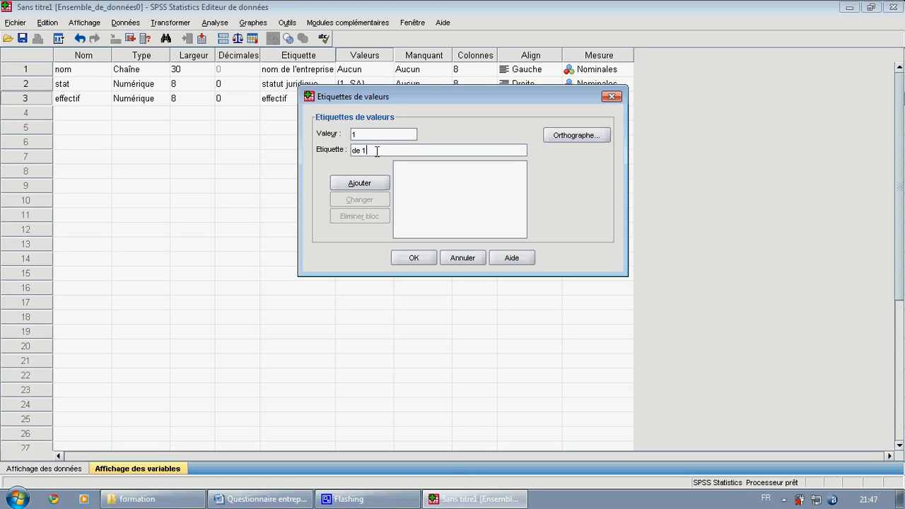
type(" à 10 personnes")
left_click(367, 184)
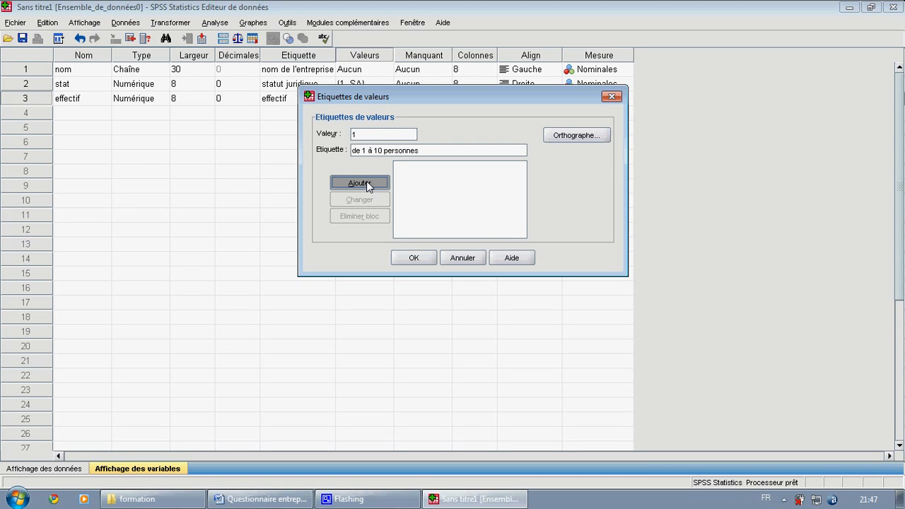
- Add the value label 2 = "de 11 à 20 personnes" to the effectif variable
left_click(363, 133)
type("2")
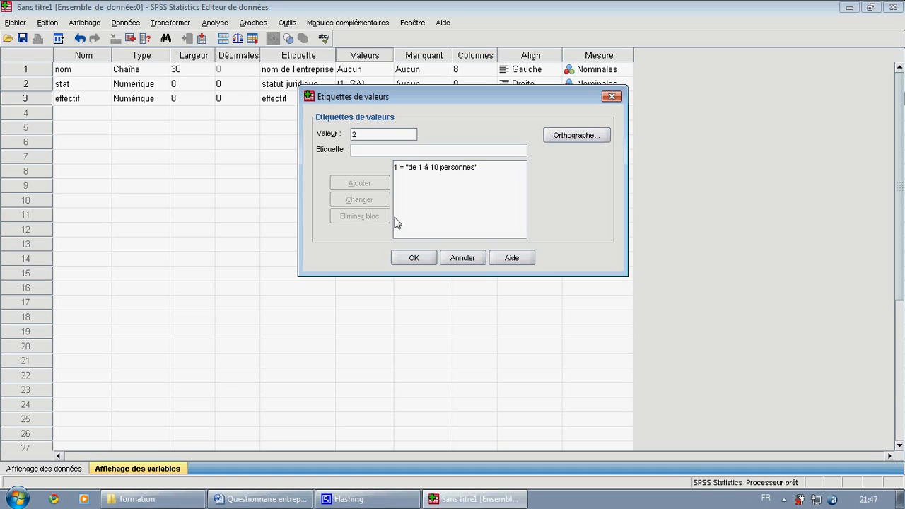
left_click(376, 149)
type("de")
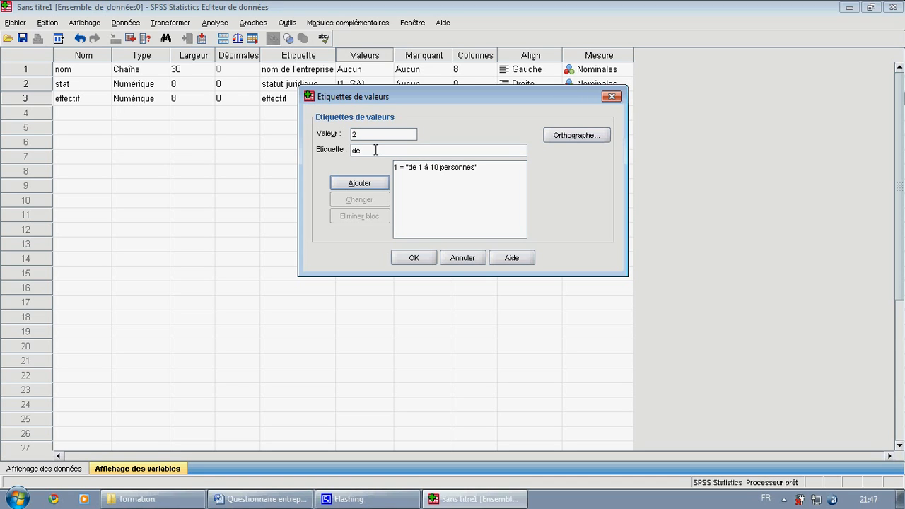
type("1 à 20 personnes")
key("Return")
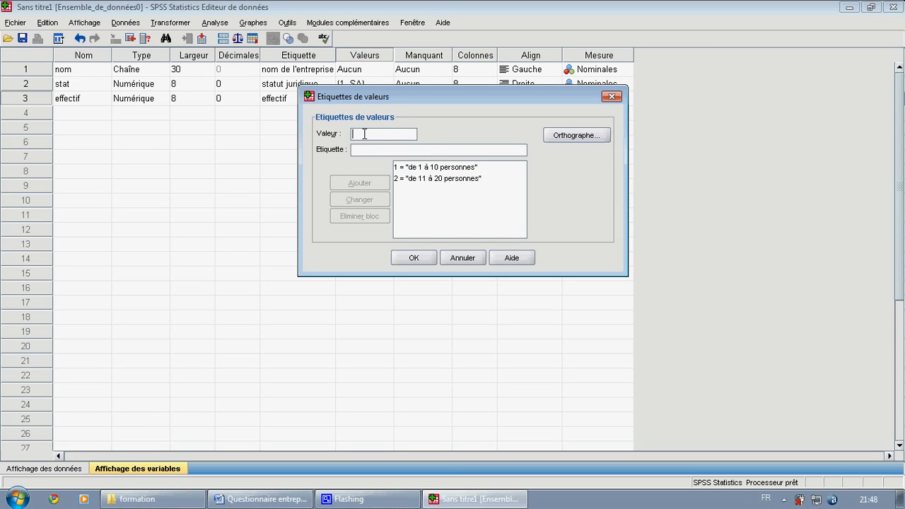
- Add the value label 3 = "de 21 à 50 personne" to the effectif variable
type("3")
left_click(370, 149)
type("de ")
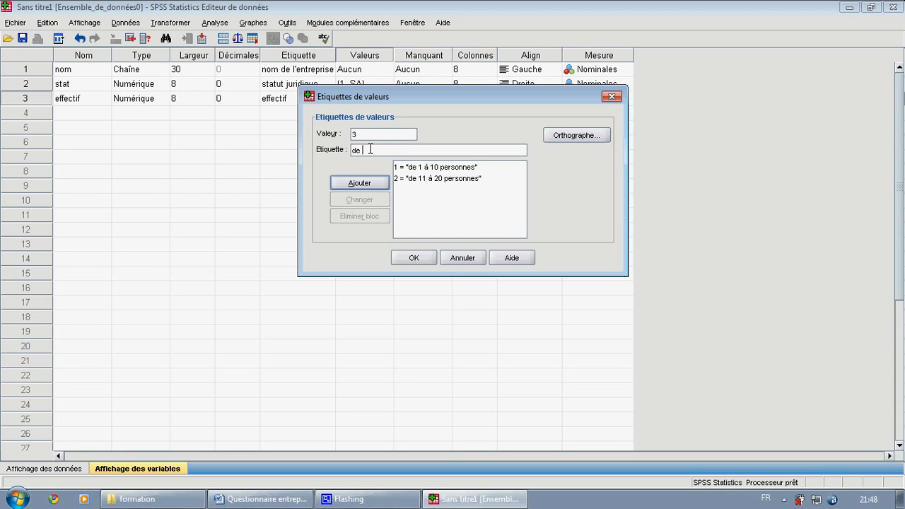
type("21 à 5à")
key("BackSpace")
type("0 personne")
left_click(362, 183)
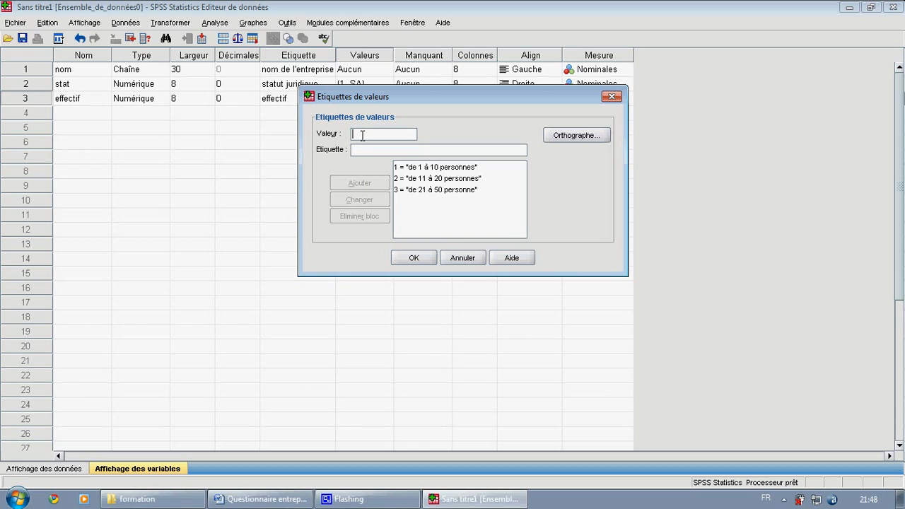
- Add the value label 4 = "51 et plus" to the effectif variable
type("4")
left_click(364, 148)
type("5")
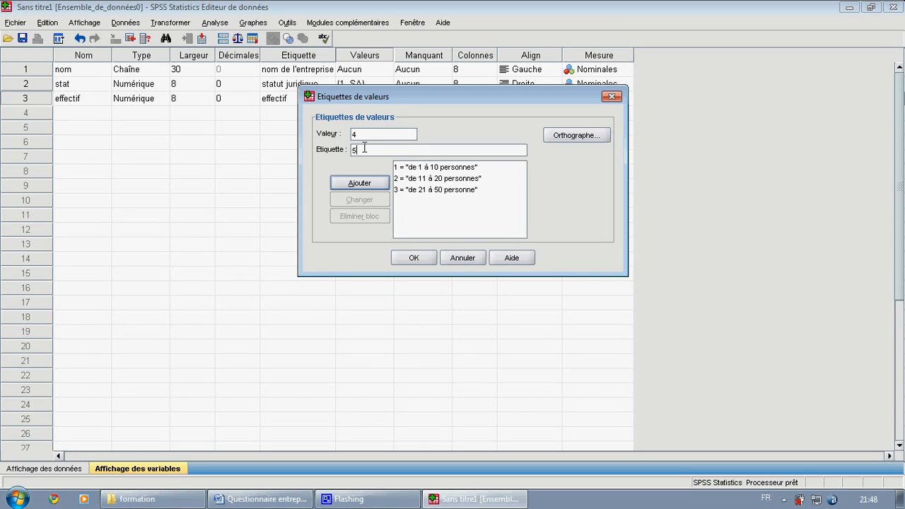
type("1 et plus")
left_click(368, 190)
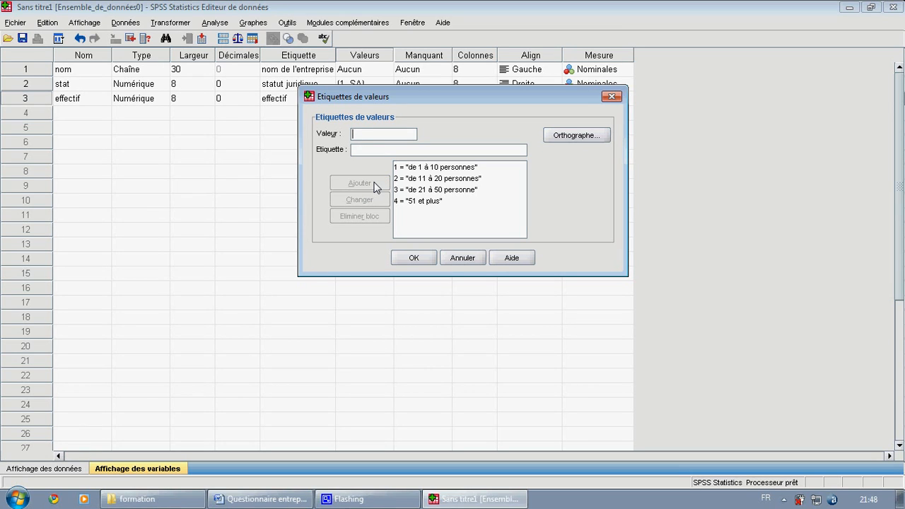
- Confirm the value labels of the effectif variable and set its measurement level to Ordinales
left_click(416, 259)
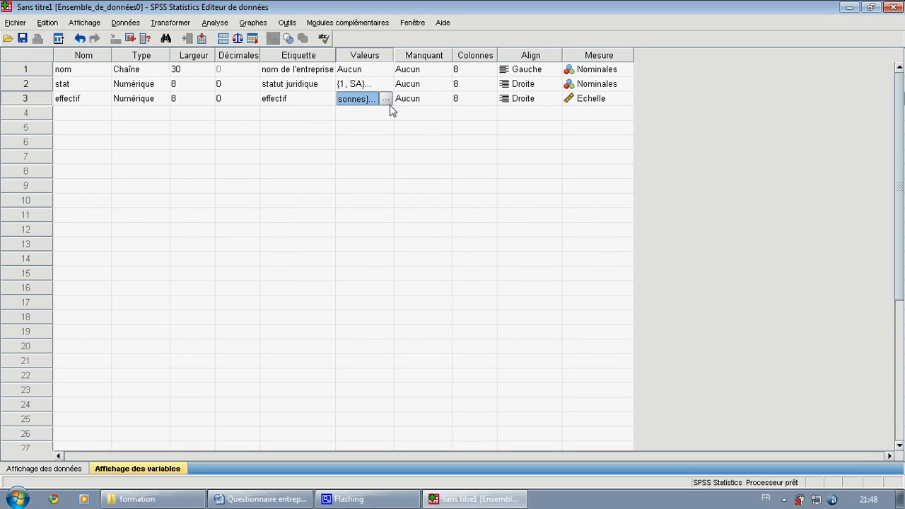
left_click(93, 114)
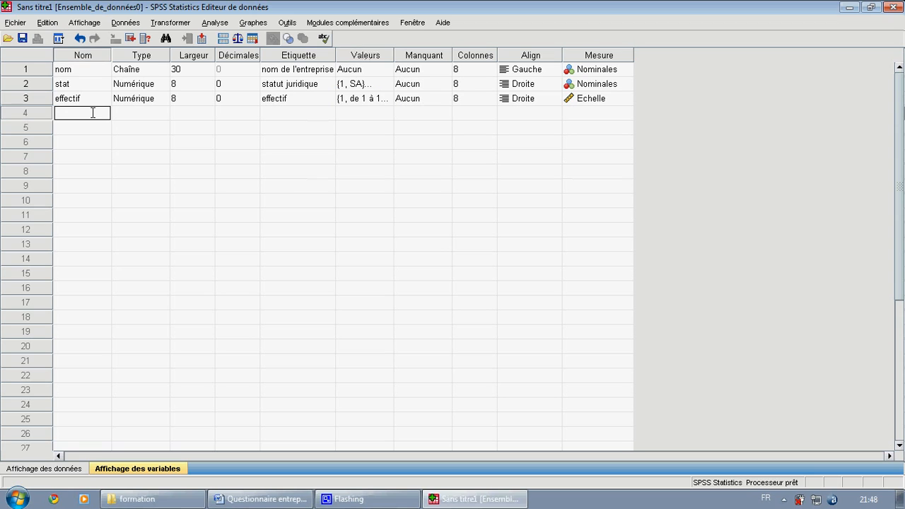
left_click(595, 103)
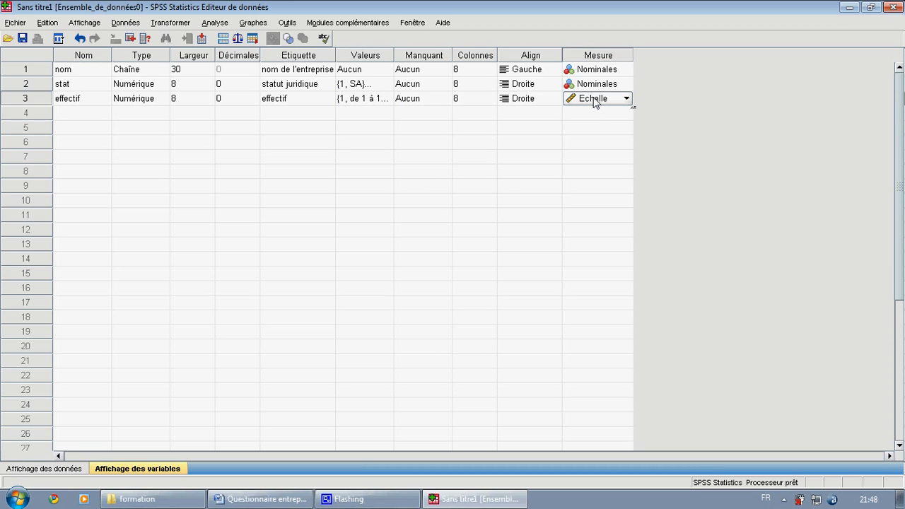
left_click(628, 99)
left_click(628, 100)
left_click(628, 100)
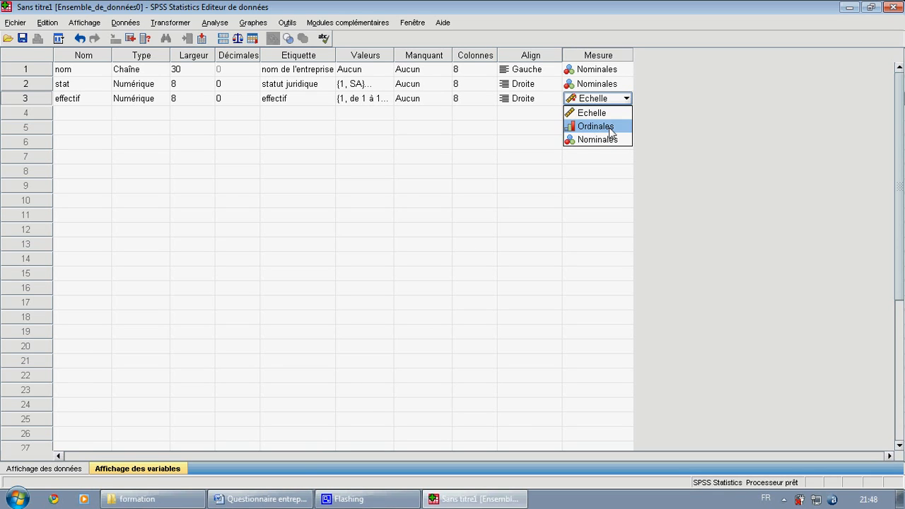
left_click(610, 126)
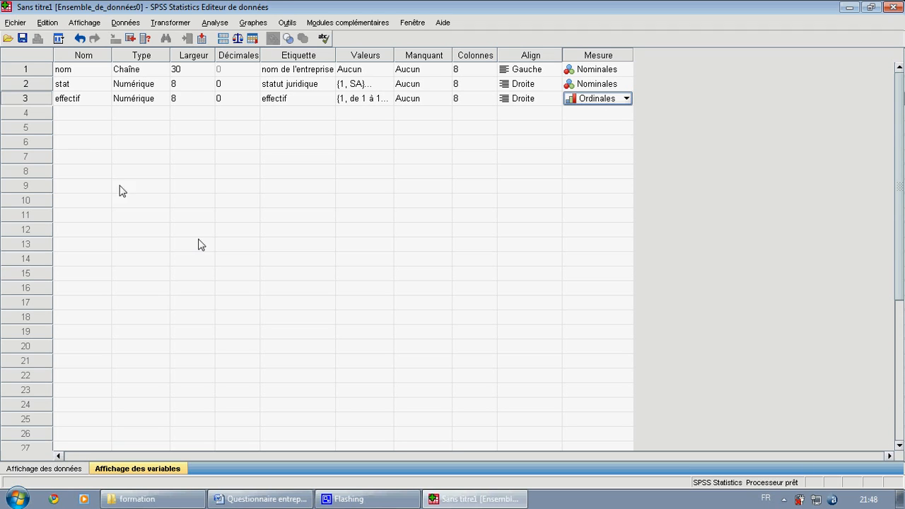
- Switch to the Word questionnaire and examine the answer options of question 1 in section II, on the region's investment assets
left_click(91, 114)
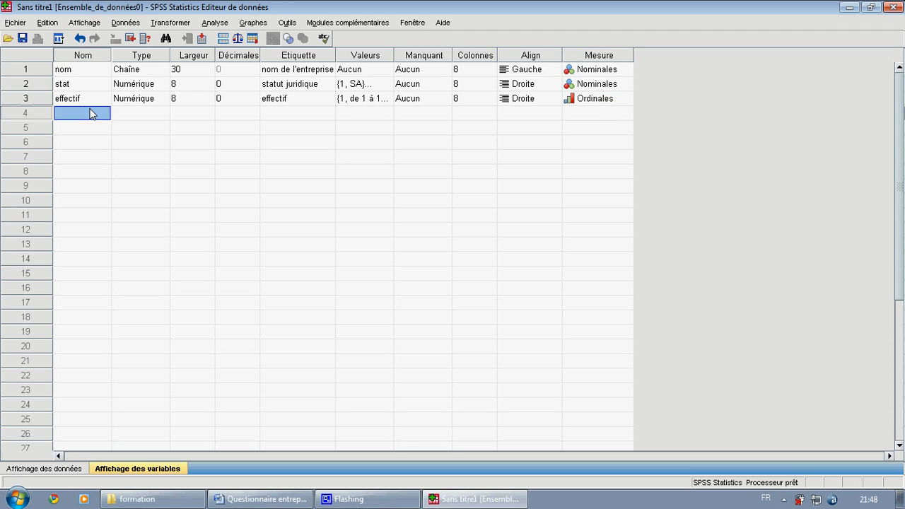
mouse_move(328, 497)
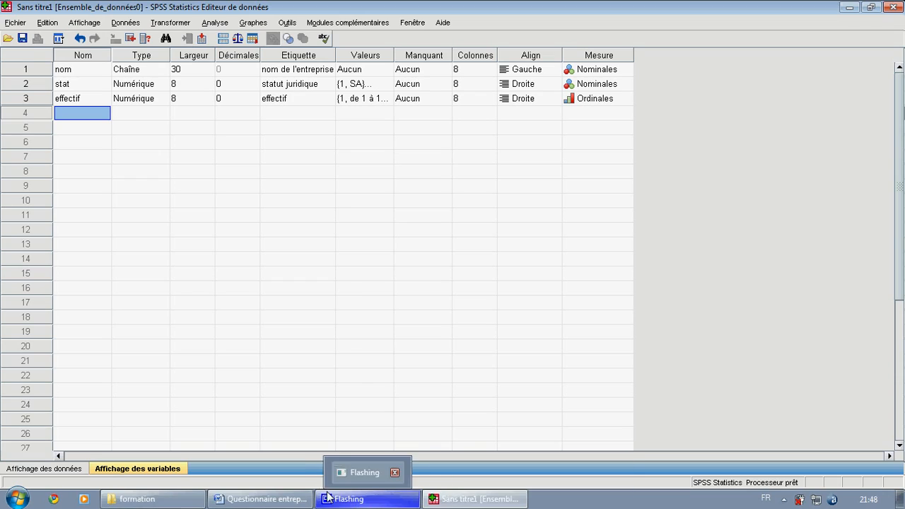
left_click(276, 499)
left_click_drag(898, 169, 898, 176)
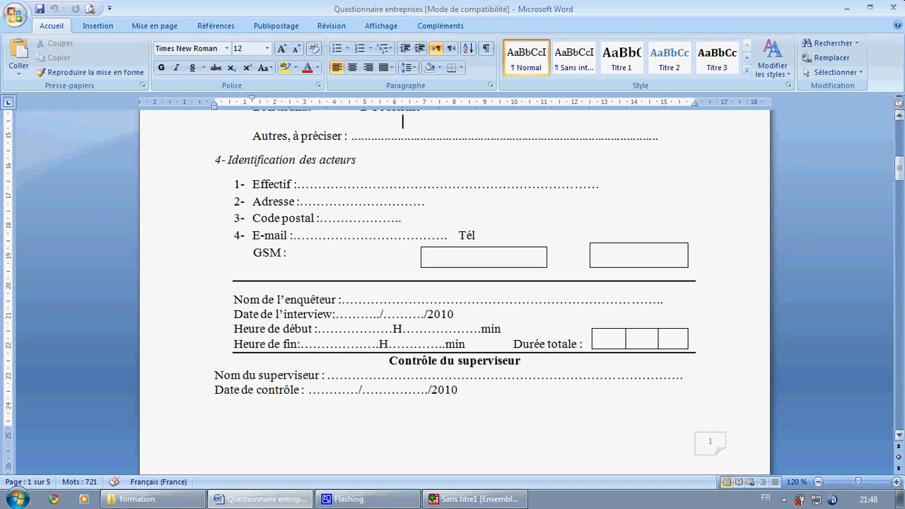
left_click_drag(900, 171, 901, 198)
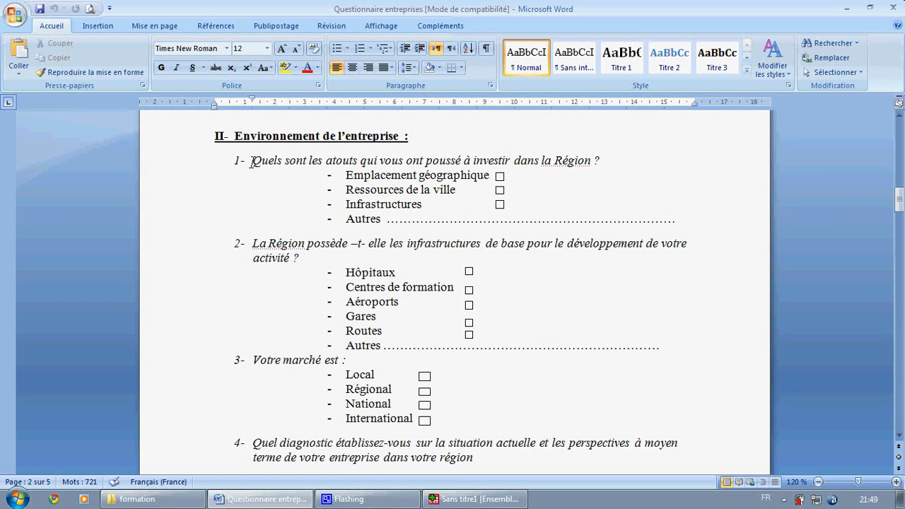
left_click_drag(252, 161, 600, 163)
left_click(521, 210)
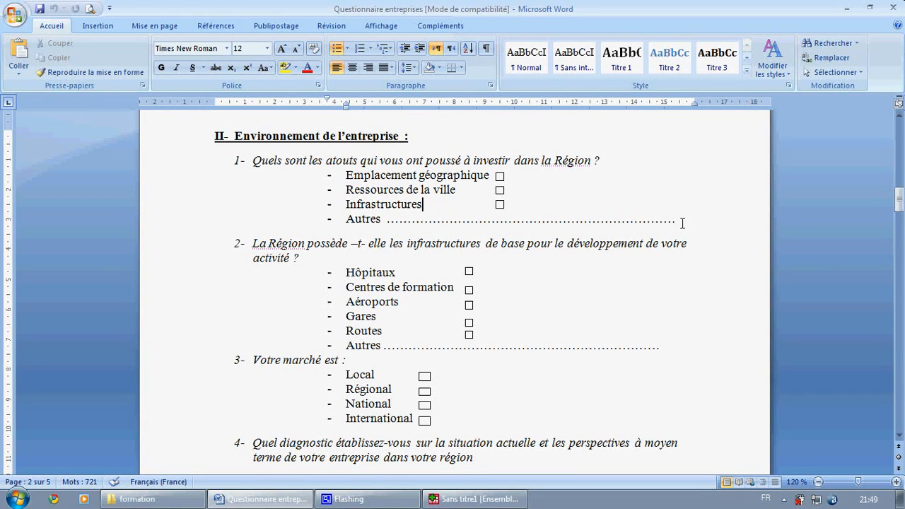
left_click_drag(682, 223, 427, 216)
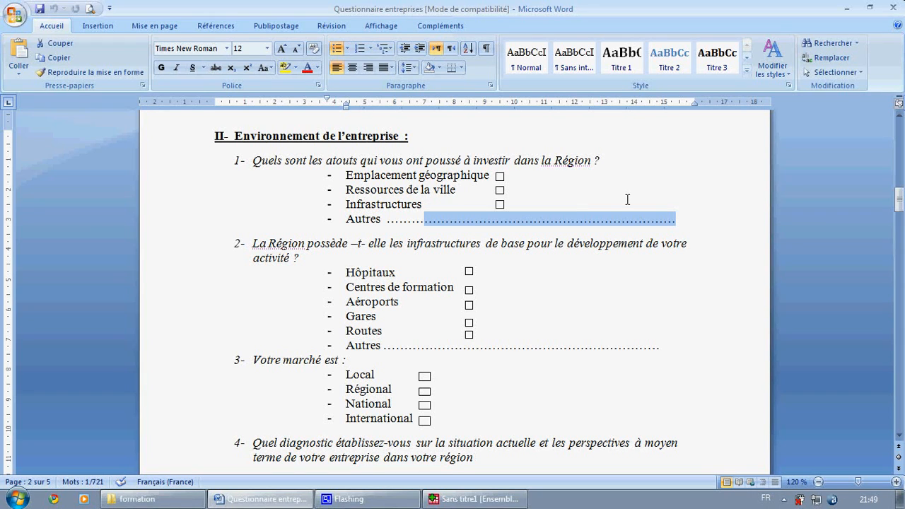
left_click(495, 192)
left_click(497, 200)
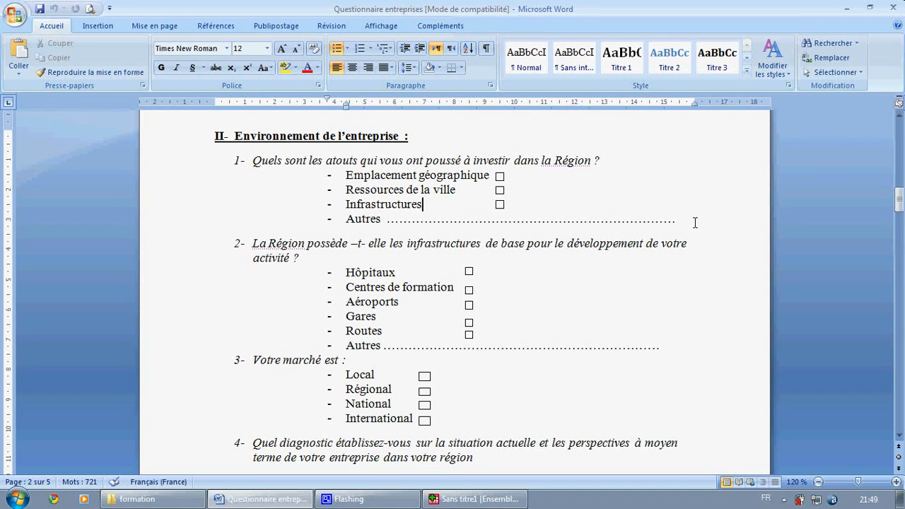
left_click_drag(696, 223, 593, 194)
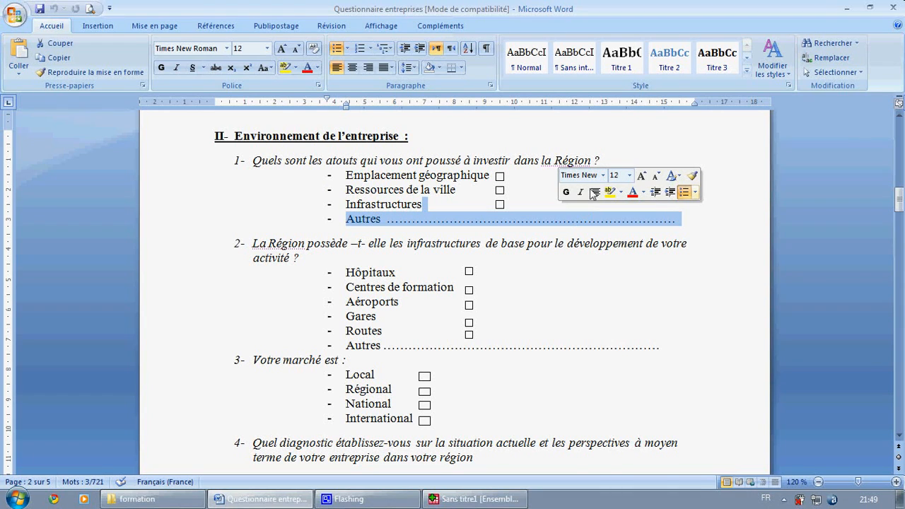
left_click(605, 177)
left_click(605, 177)
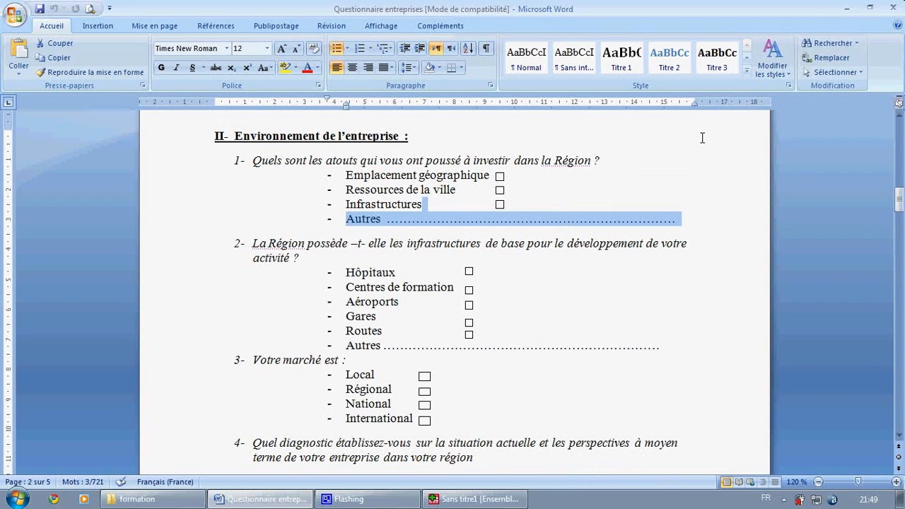
double_click(532, 199)
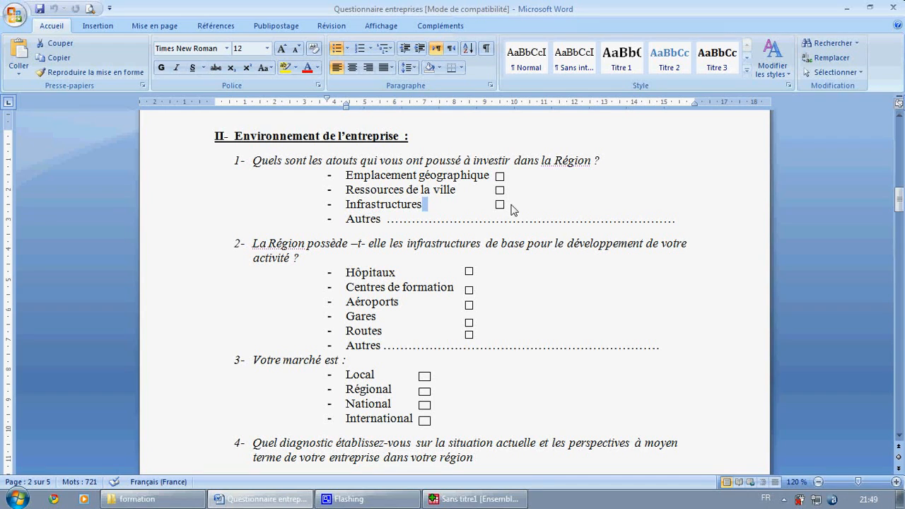
left_click(320, 204)
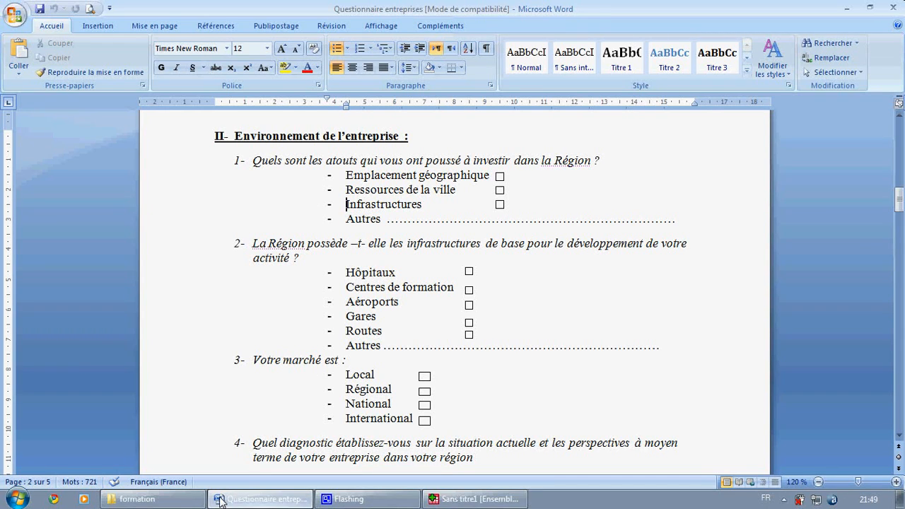
- Return to the SPSS data editor and create a fourth variable named at_geo
mouse_move(369, 503)
left_click(446, 499)
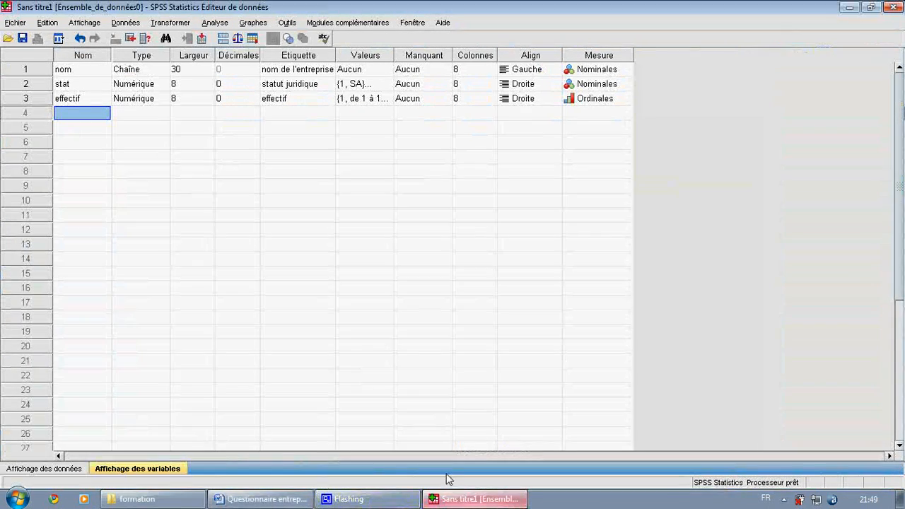
double_click(82, 116)
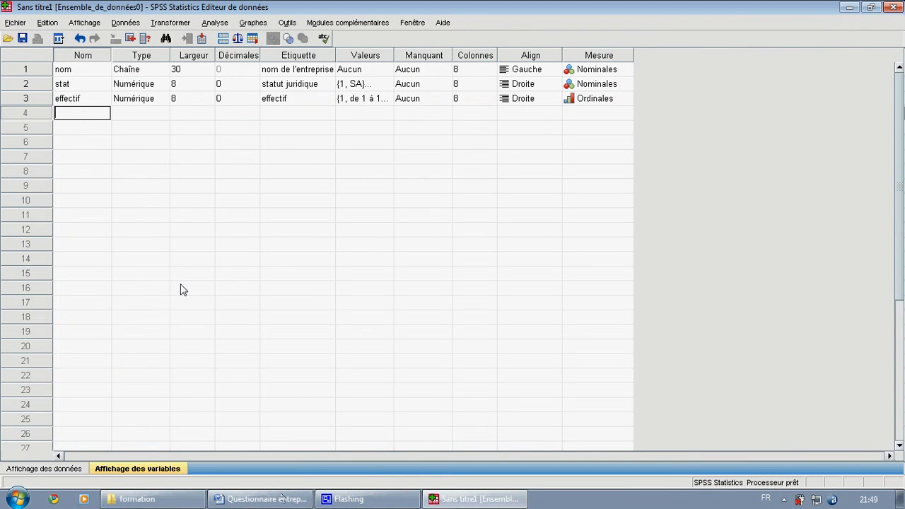
left_click(283, 502)
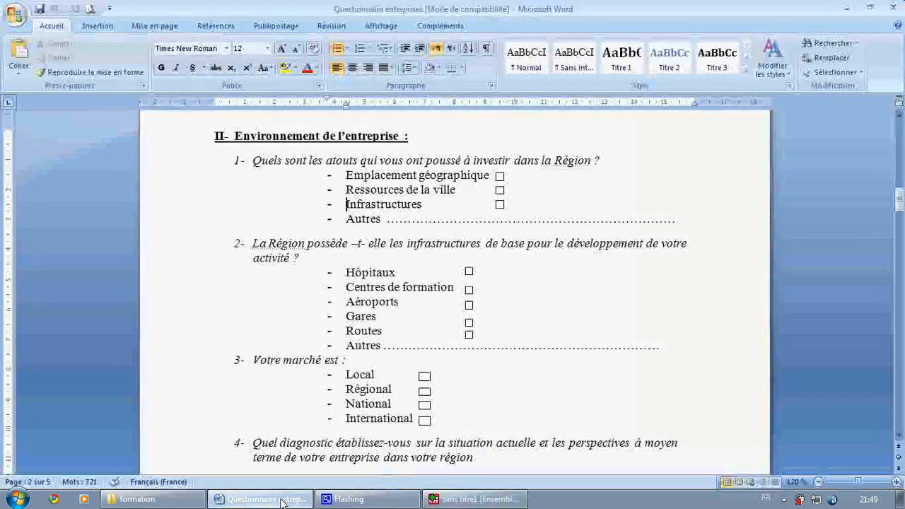
left_click(283, 501)
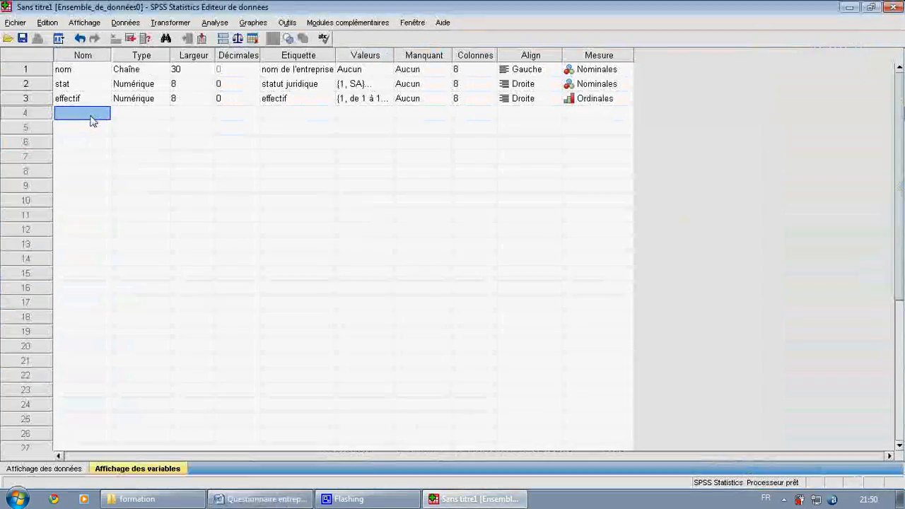
double_click(86, 114)
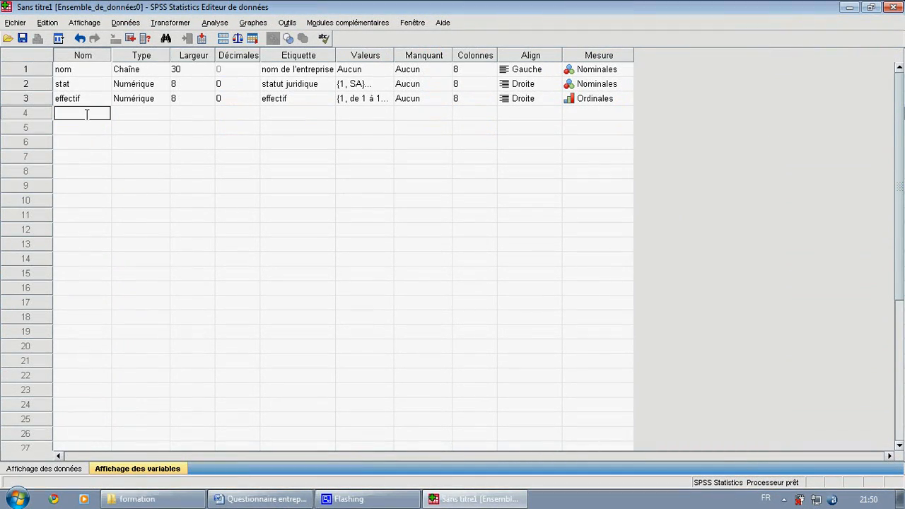
type("a")
type("t")
type("-g")
type("eo")
left_click(65, 113)
key("BackSpace")
type("_")
- Enter "atout géographique" as the label of the at_geo variable
left_click(286, 119)
left_click(287, 116)
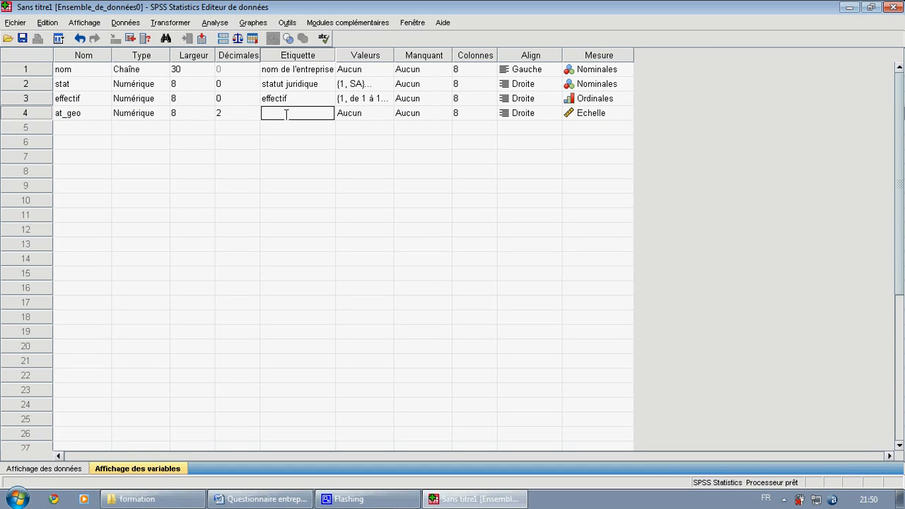
type("atout géographique")
- Set the number of decimals of the at_geo variable to 0
left_click(253, 113)
left_click(253, 110)
left_click(253, 110)
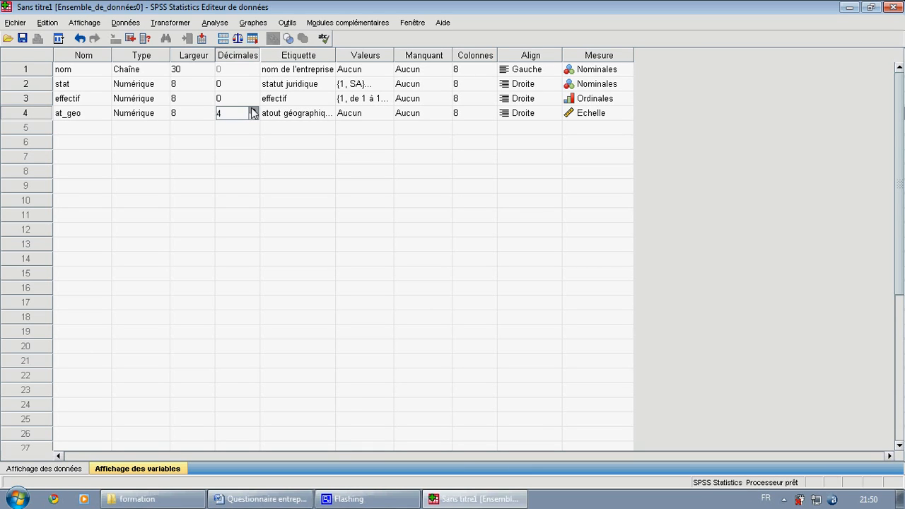
left_click(253, 117)
left_click(254, 117)
left_click(253, 117)
left_click(253, 117)
left_click(438, 114)
left_click(444, 114)
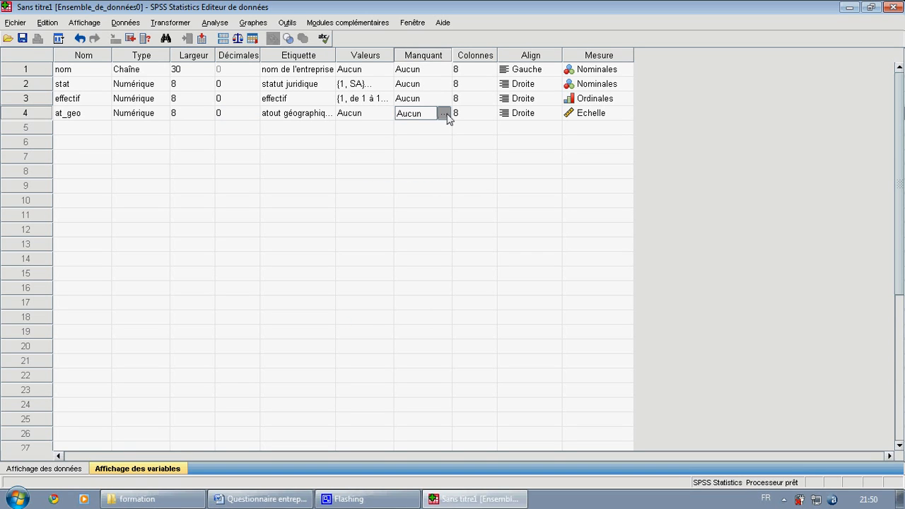
left_click(541, 177)
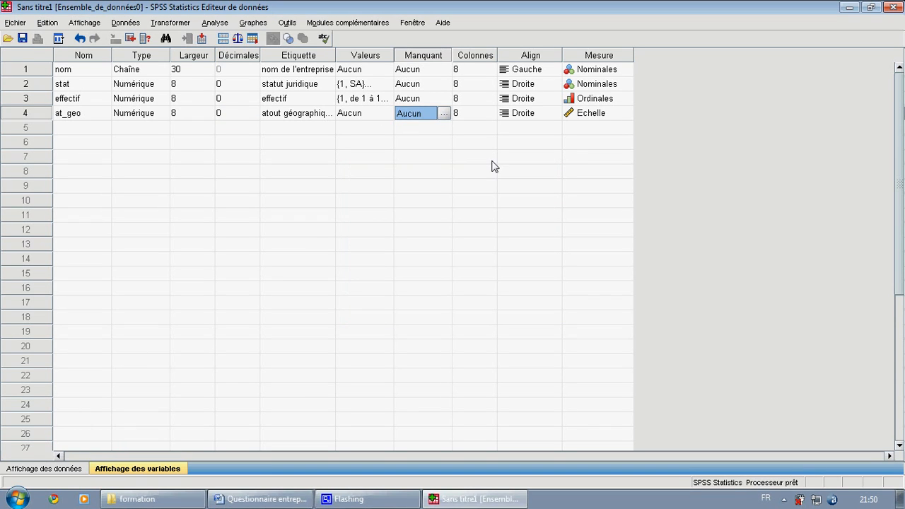
- Add the value label 1 = "oui" to the at_geo variable
left_click(383, 114)
left_click(384, 115)
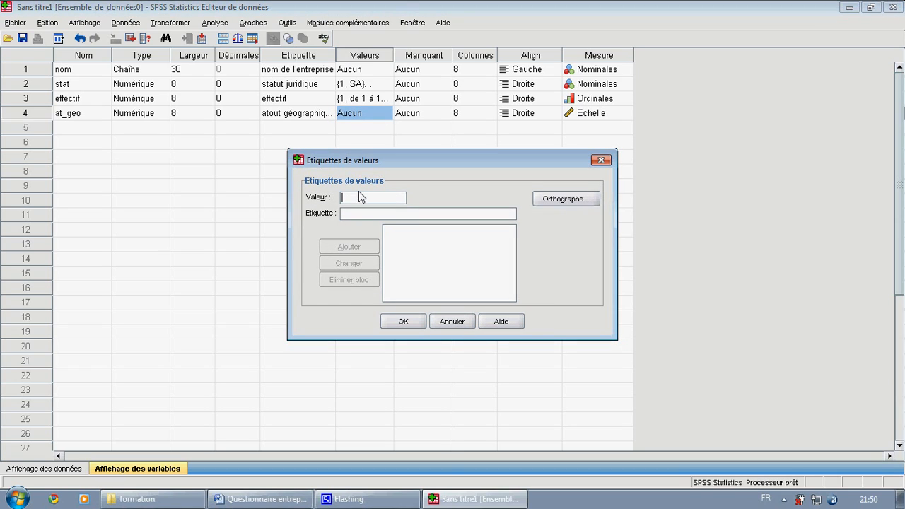
type("1")
left_click(372, 212)
type("oui")
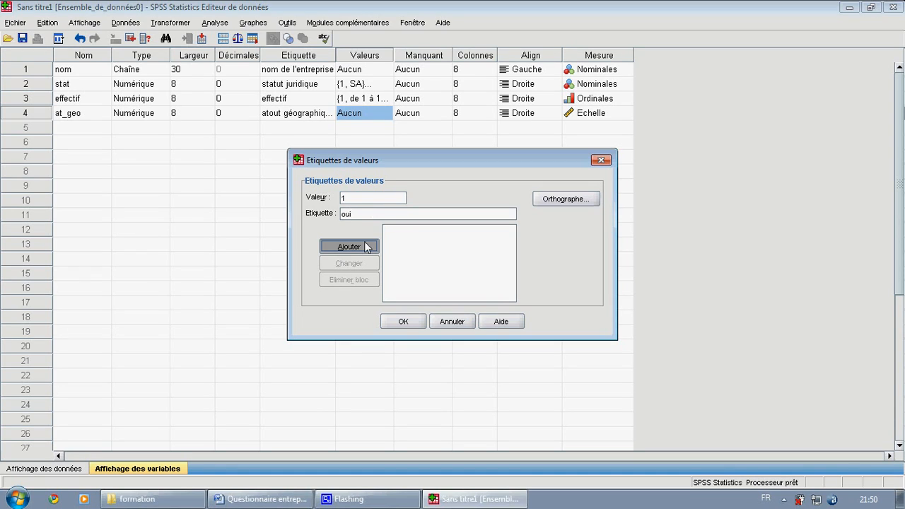
left_click(364, 243)
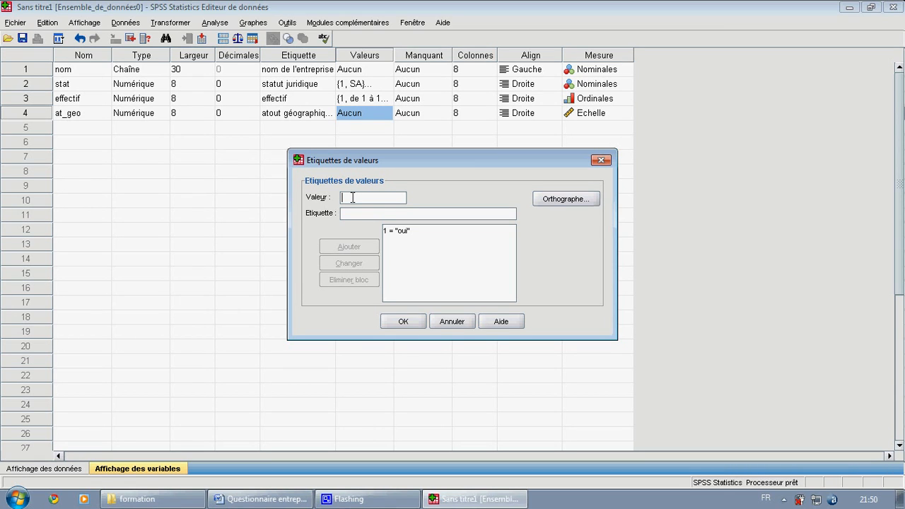
- Add the value label 2 = "non" to the at_geo variable and confirm its value labels
type("2")
left_click(357, 212)
type("non")
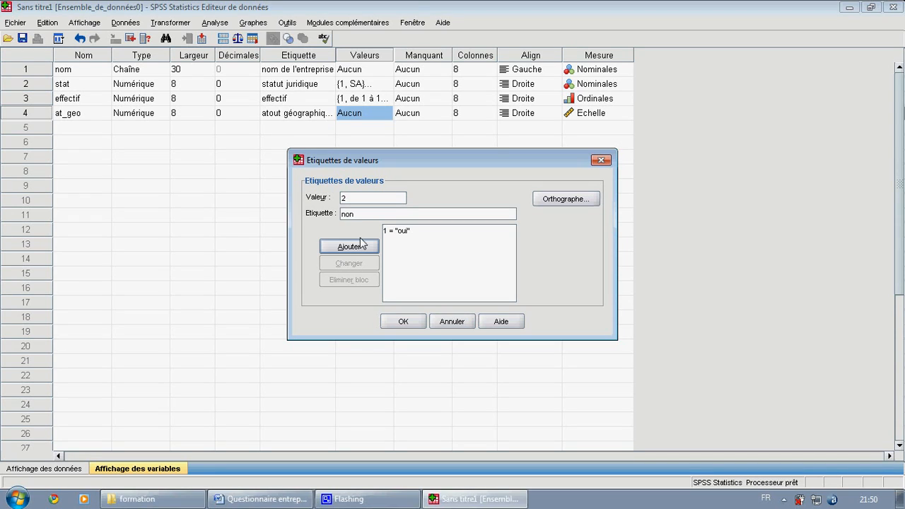
left_click(360, 244)
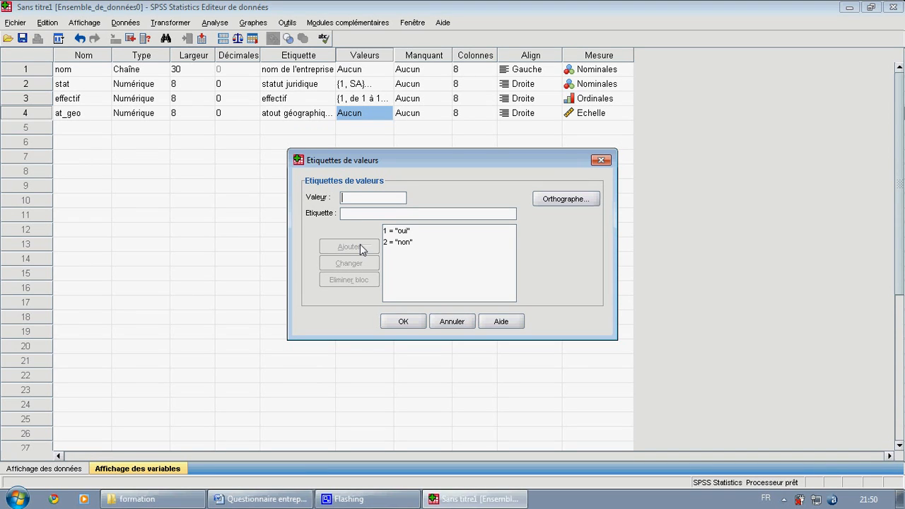
left_click(405, 323)
- Set the measurement level of the at_geo variable to Nominales
left_click(622, 115)
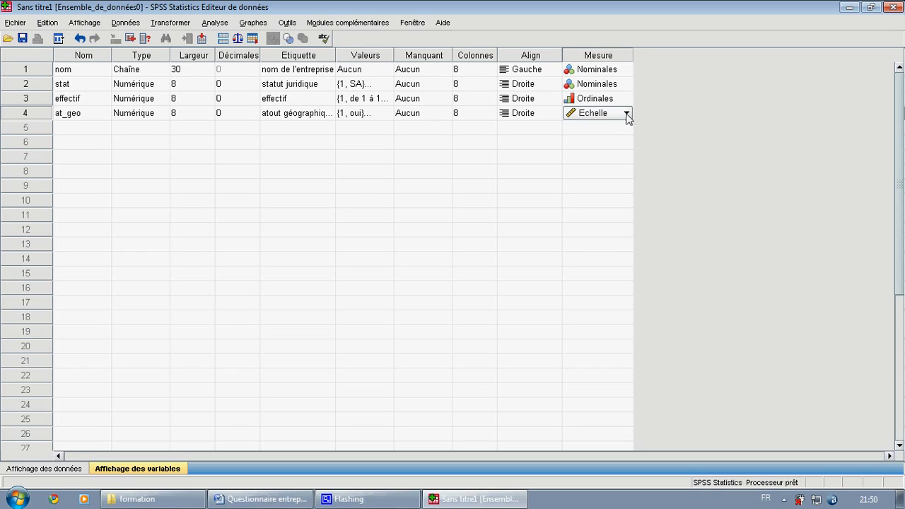
left_click(627, 114)
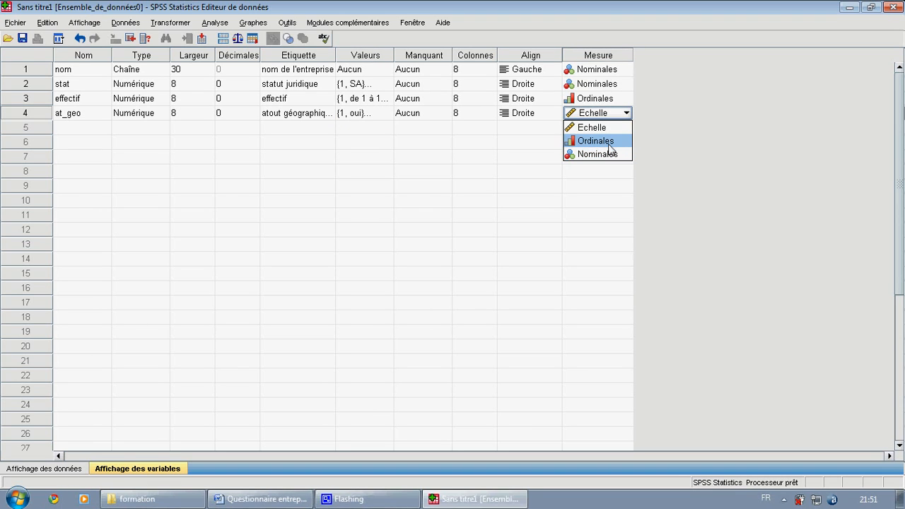
left_click(604, 157)
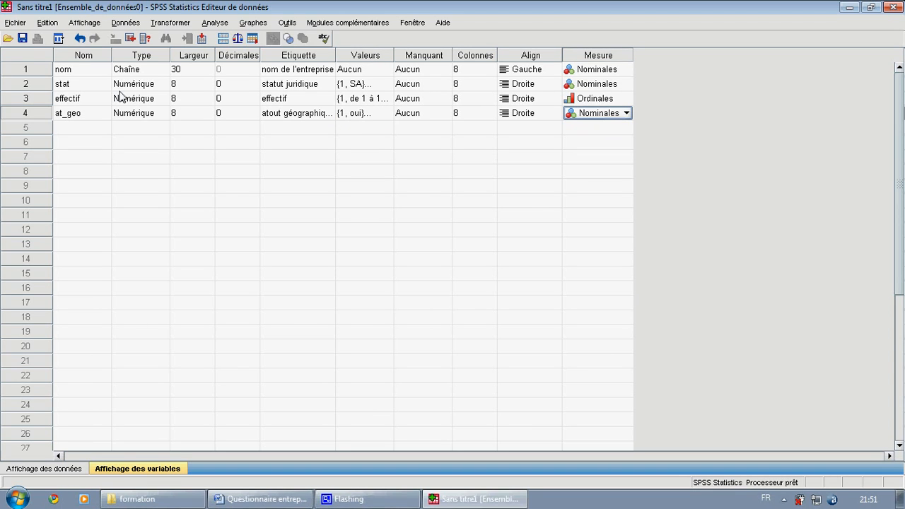
- Create a fifth variable named at_ress below at_geo
left_click(73, 128)
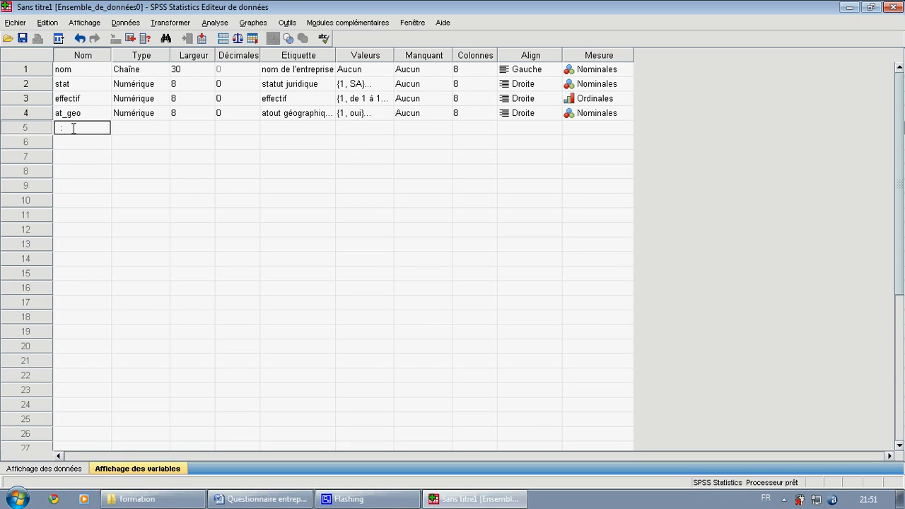
type("at")
type("-re")
type("a")
key("BackSpace")
type("_")
- Give the at_ress variable the label "atout ressources de la ville"
left_click(296, 123)
left_click(296, 123)
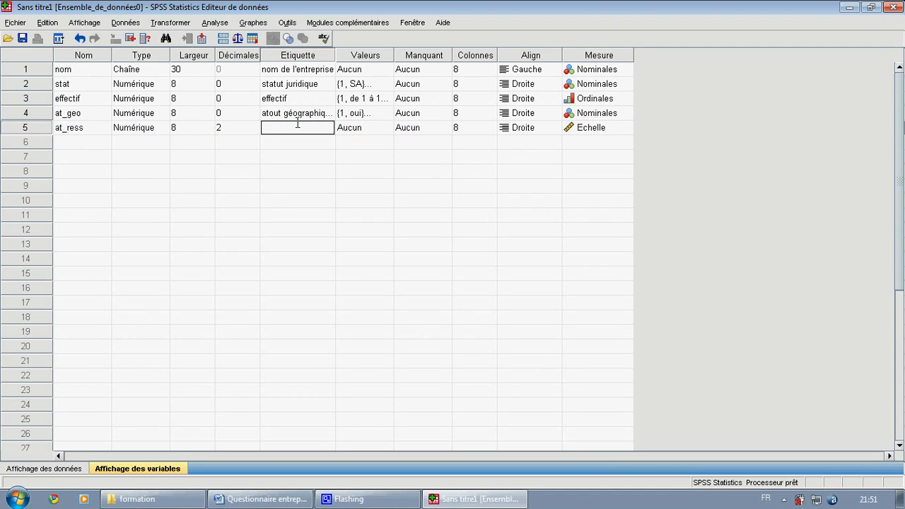
type("atout ressources de la vie")
- Add the value label 1 = "oui" to the at_ress variable
left_click(382, 128)
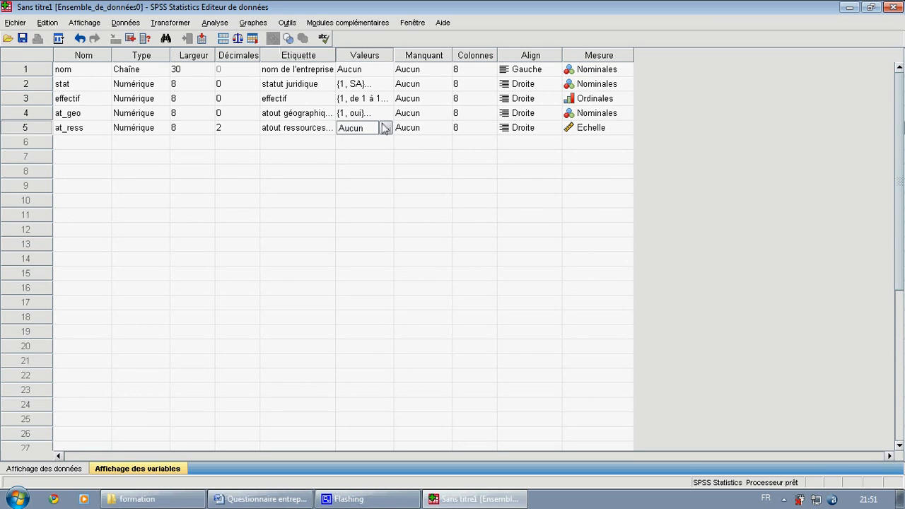
type("1")
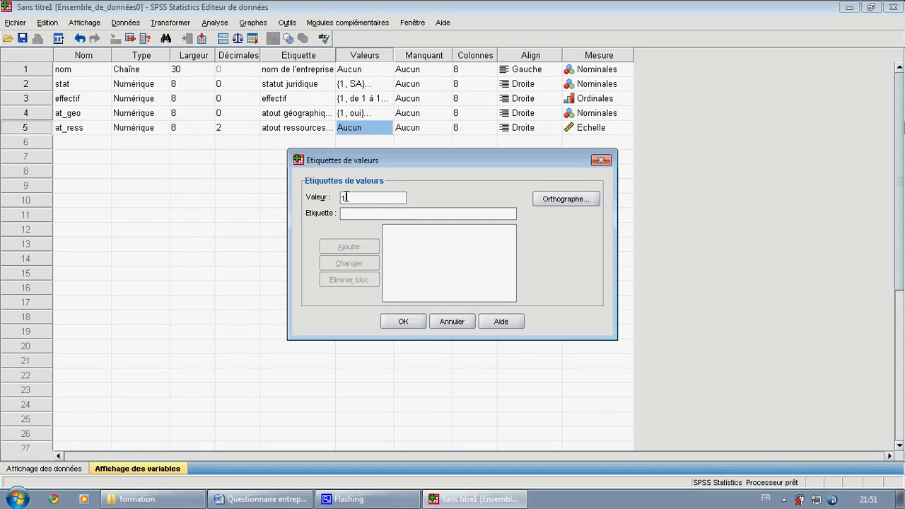
left_click(364, 215)
type("oui")
left_click(365, 242)
- Add the value label 2 = "nom" to at_ress, confirm its value labels, and set its measurement level to Nominales
type("2")
left_click(368, 216)
type("no")
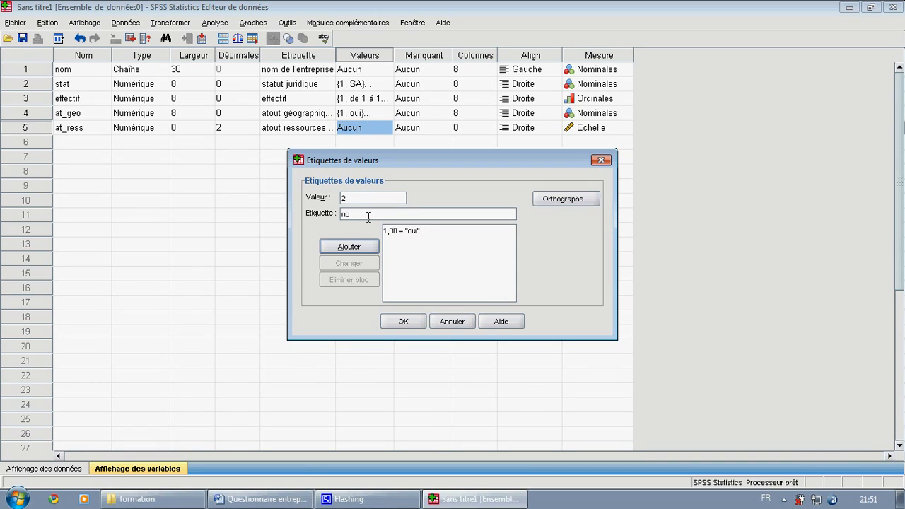
type("m")
left_click(361, 247)
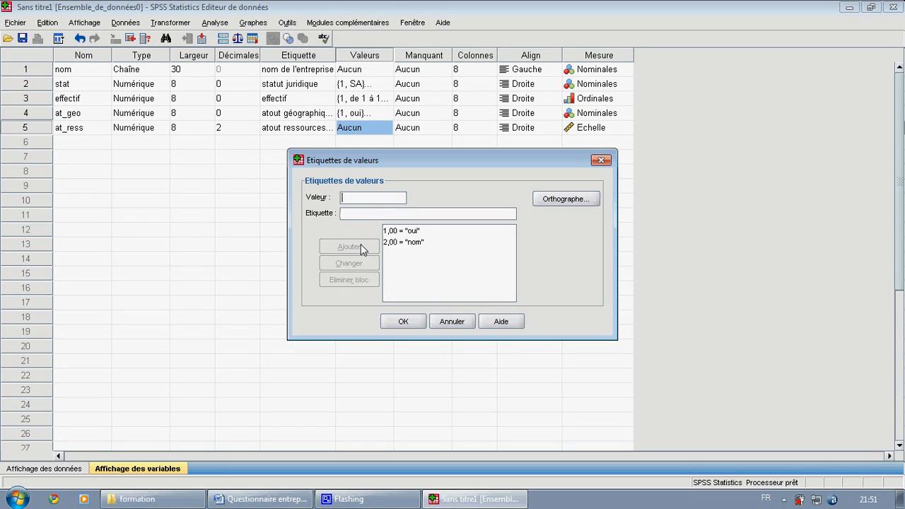
left_click(403, 322)
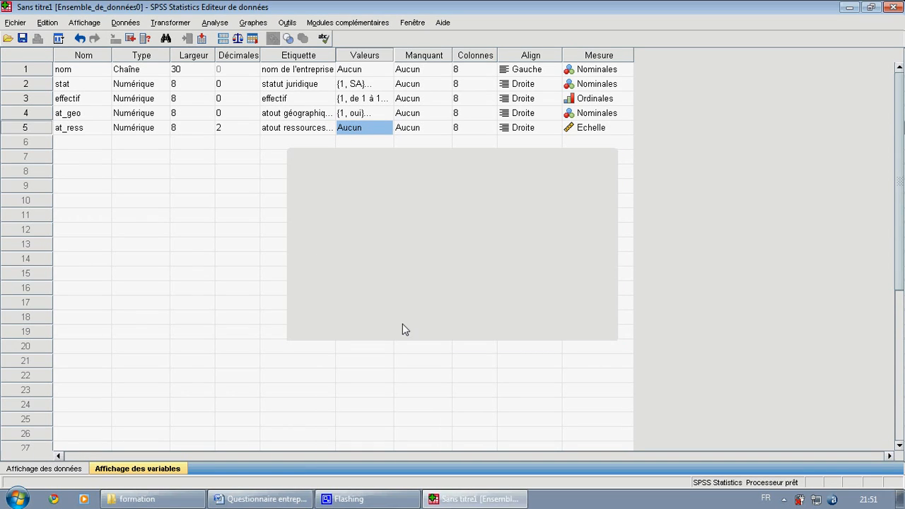
left_click(626, 129)
left_click(598, 168)
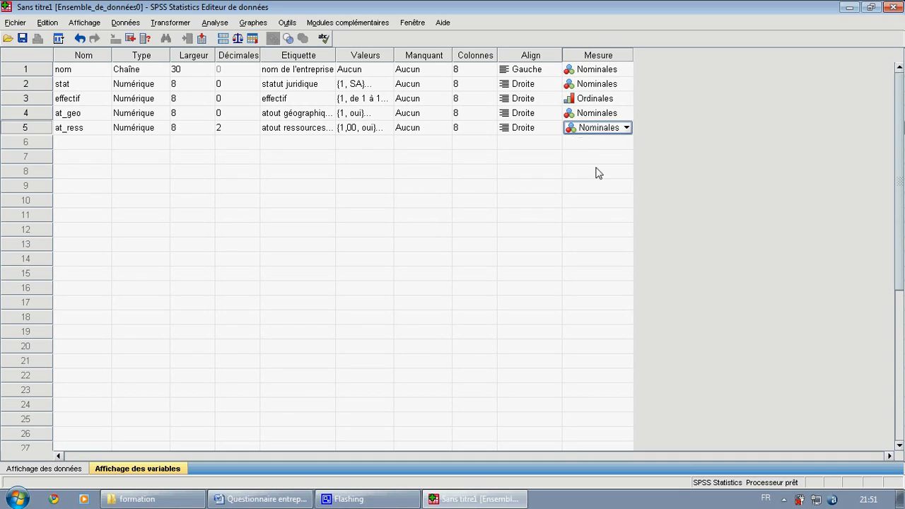
- Create a sixth variable named at_infr below at_ress
left_click(93, 142)
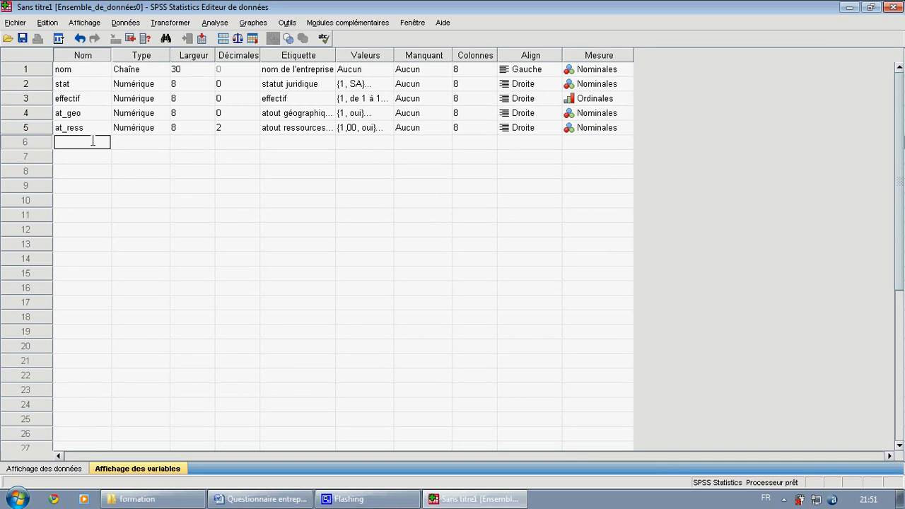
type("at_infr")
left_click(144, 144)
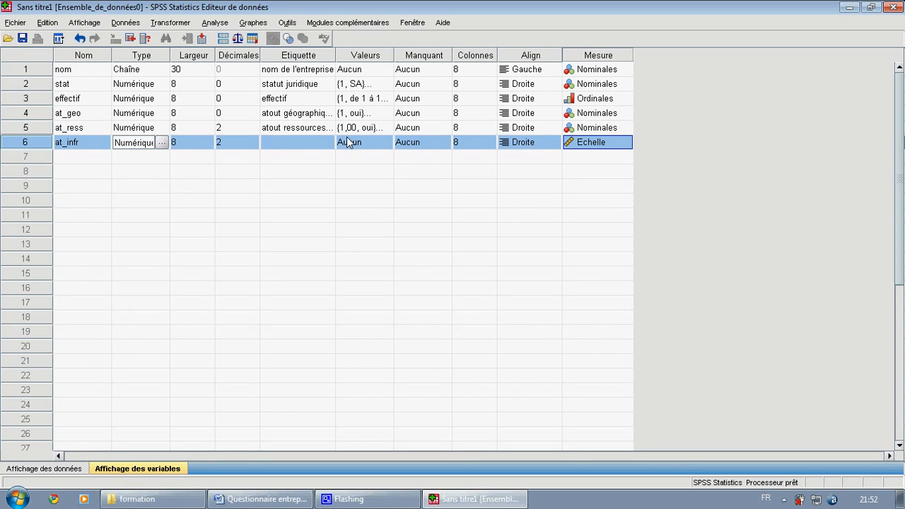
- Set the number of decimals to 0 for both the at_infr and at_ress variables
left_click(299, 144)
left_click(250, 148)
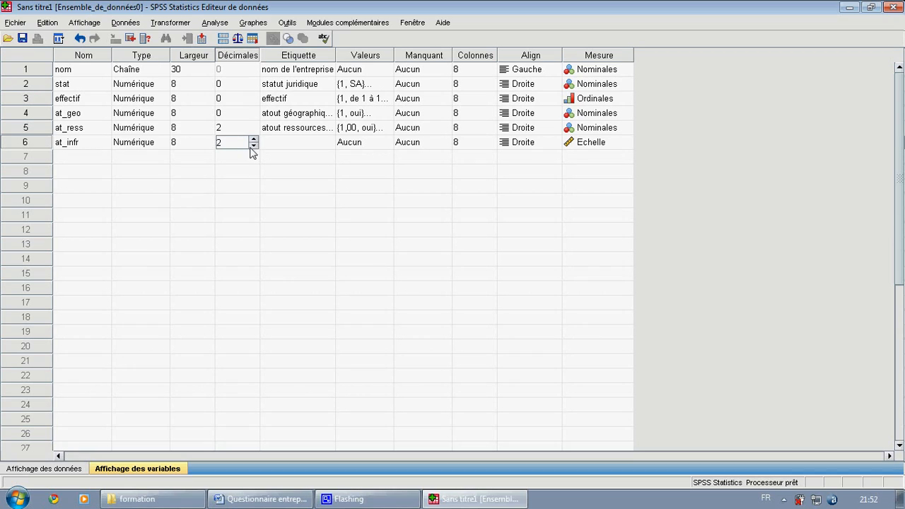
left_click(252, 146)
left_click(252, 146)
left_click(256, 133)
triple_click(256, 132)
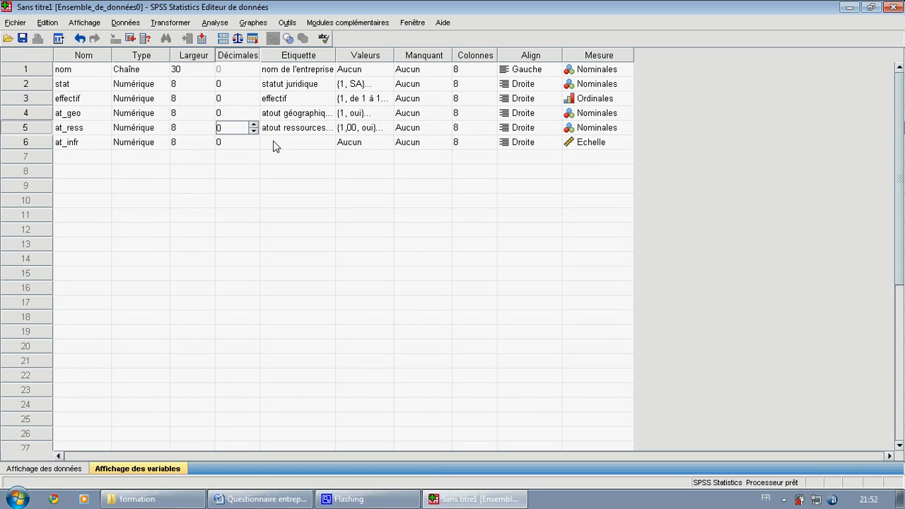
- Give the at_infr variable the label "atout infrastructure"
left_click(275, 143)
type("at")
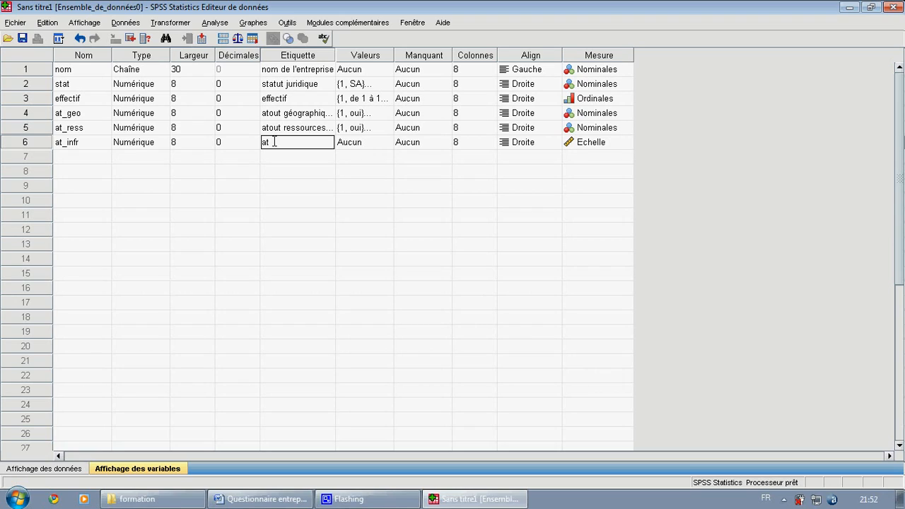
type("out infrastructure")
- Add the value label 1 = "oui" to the at_infr variable
left_click(383, 143)
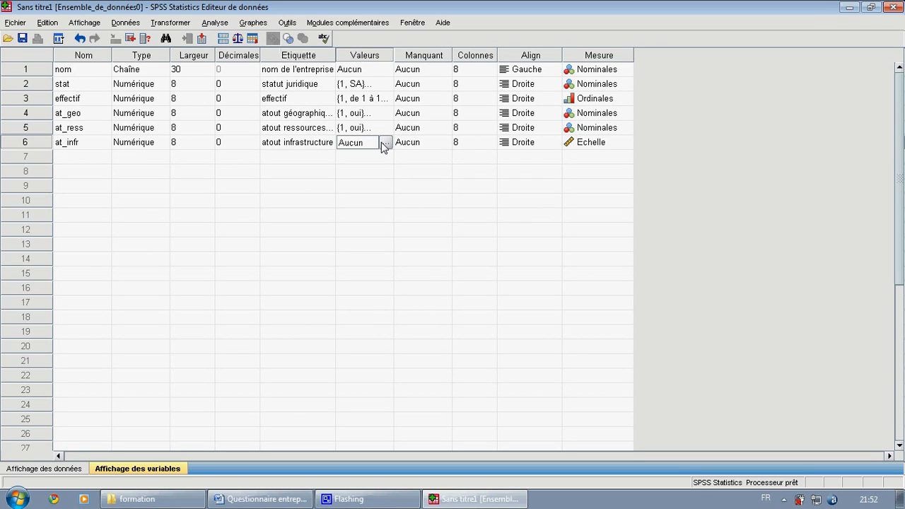
left_click(386, 144)
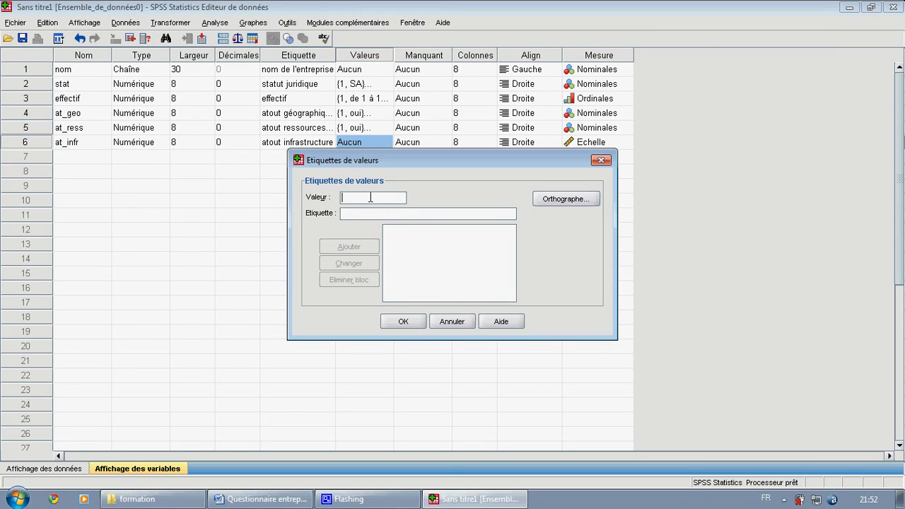
type("1")
left_click(366, 212)
type("oui")
left_click(354, 244)
- Add the value label 2 = "non" to the at_infr variable and confirm its value labels
type("2")
left_click(392, 215)
type("no")
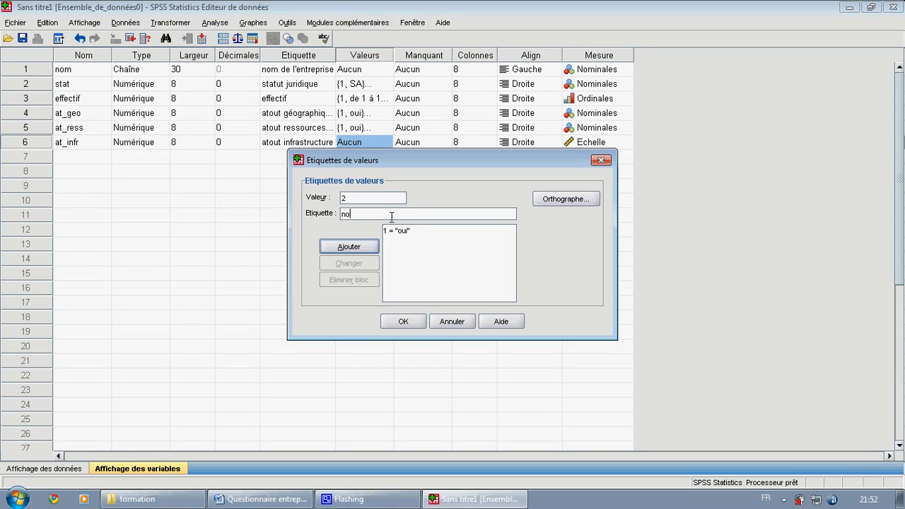
type("n")
left_click(347, 249)
left_click(413, 323)
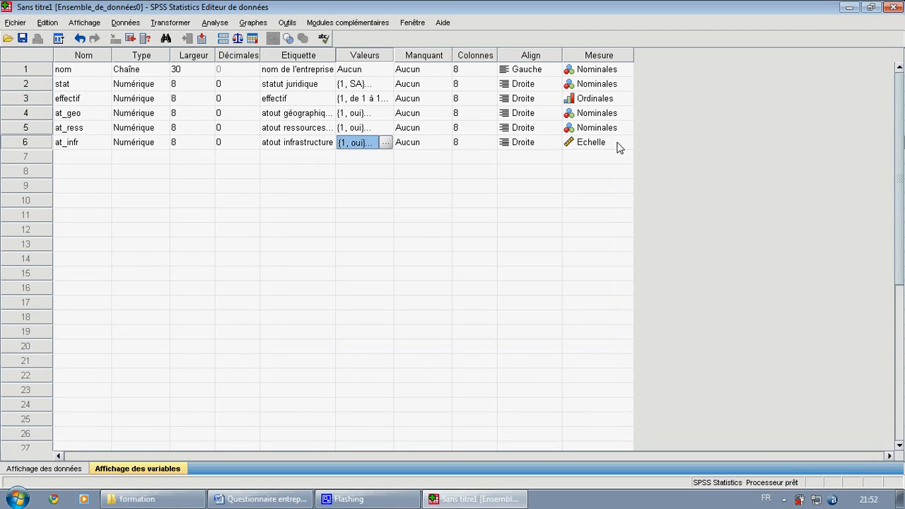
- Set the measurement level of the at_infr variable to Nominales
left_click(618, 147)
left_click(627, 144)
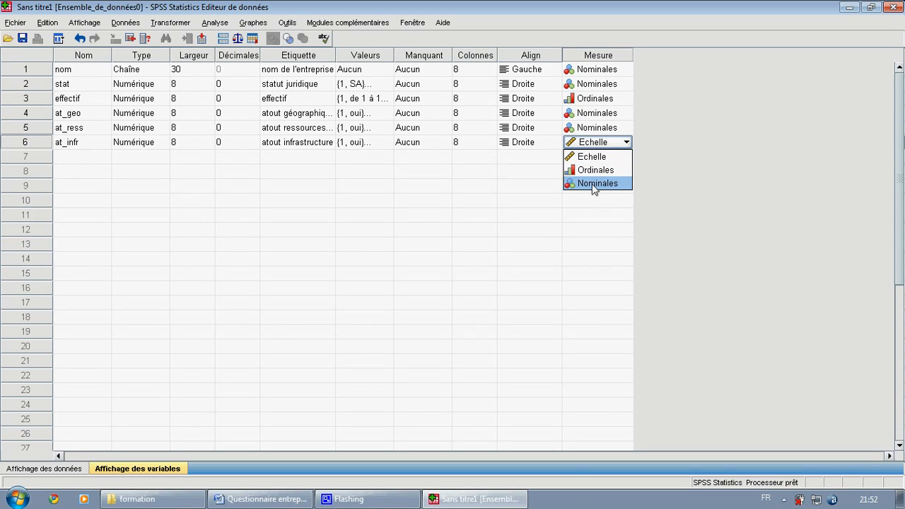
left_click(596, 184)
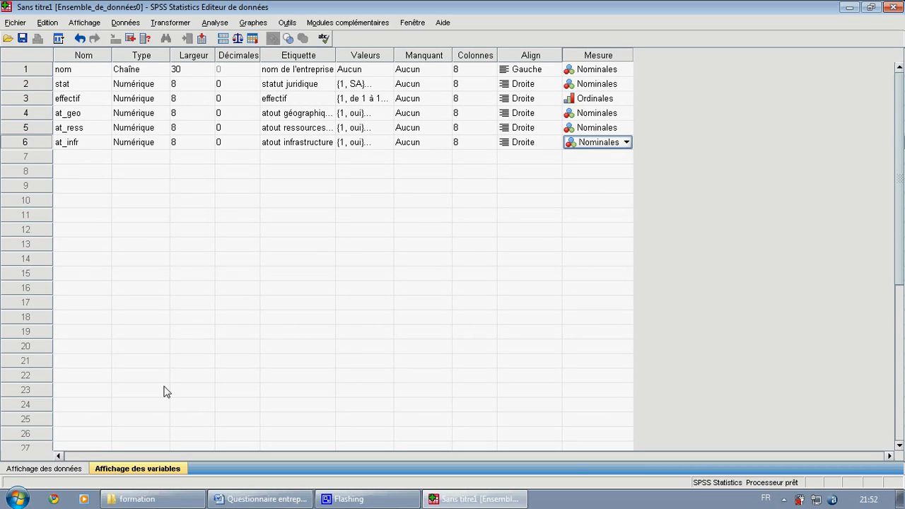
- Switch to the data view and enter "Maroc voyage" as the nom value of the first case
left_click(46, 468)
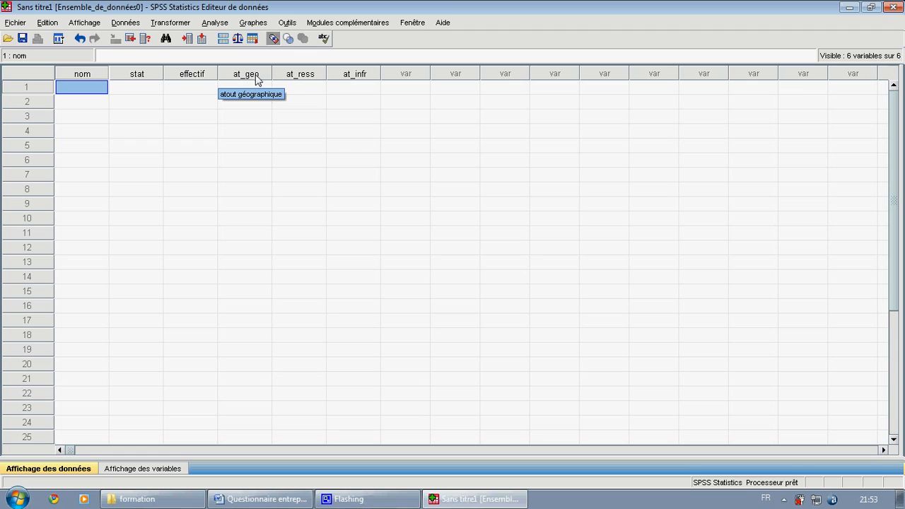
left_click(88, 175)
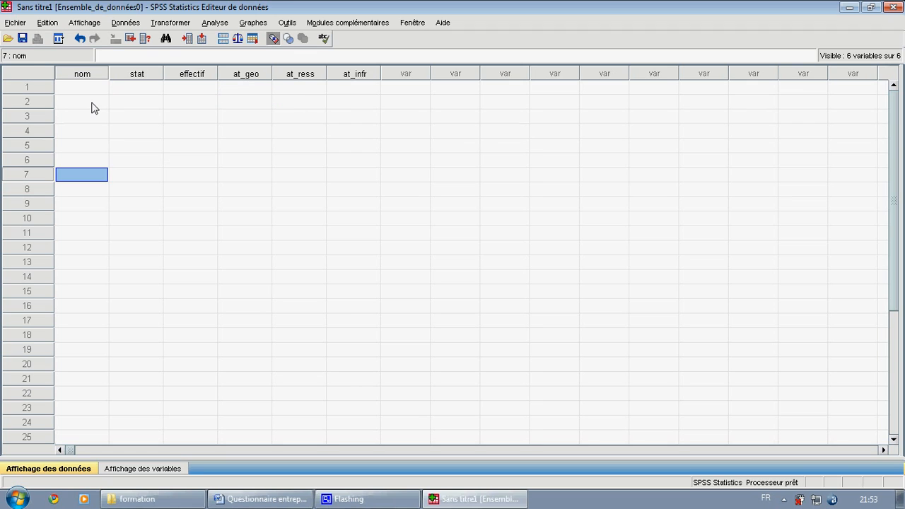
left_click(96, 94)
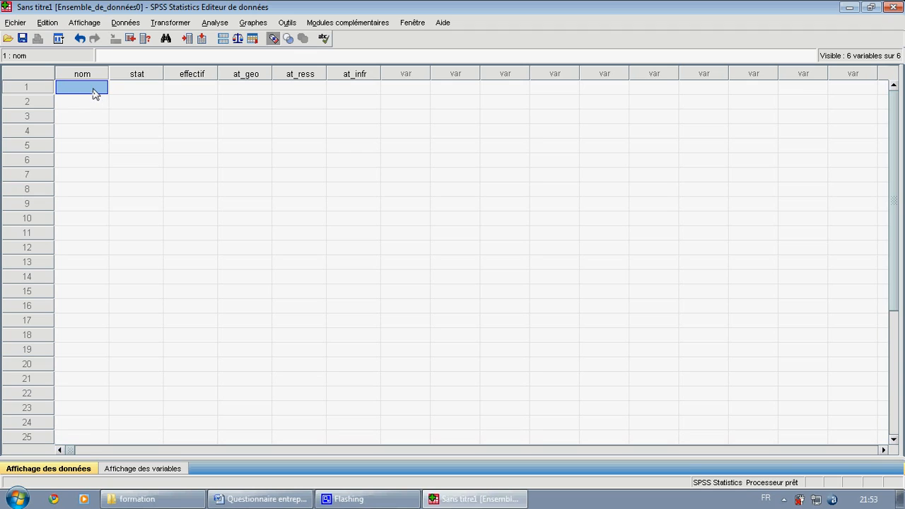
left_click(94, 89)
type("Maroc voyage")
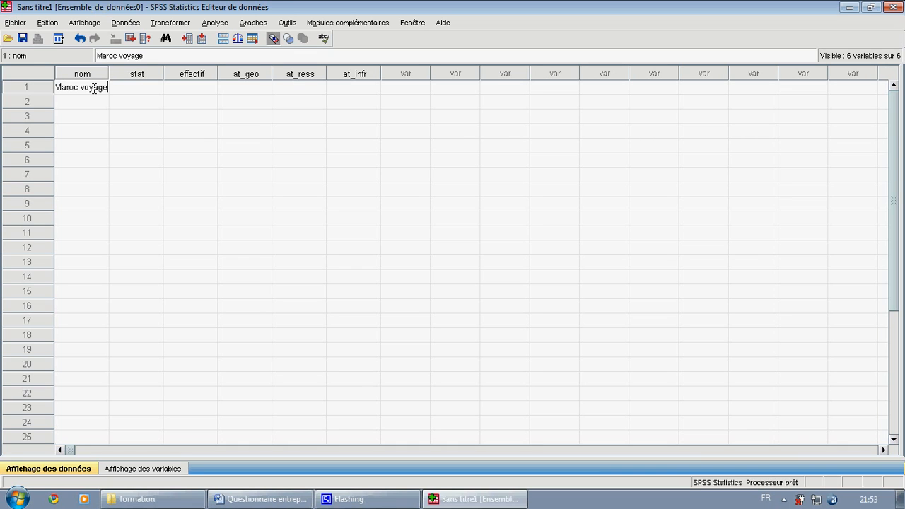
- Turn off the display of value labels so the data view works with numeric codes
left_click(148, 90)
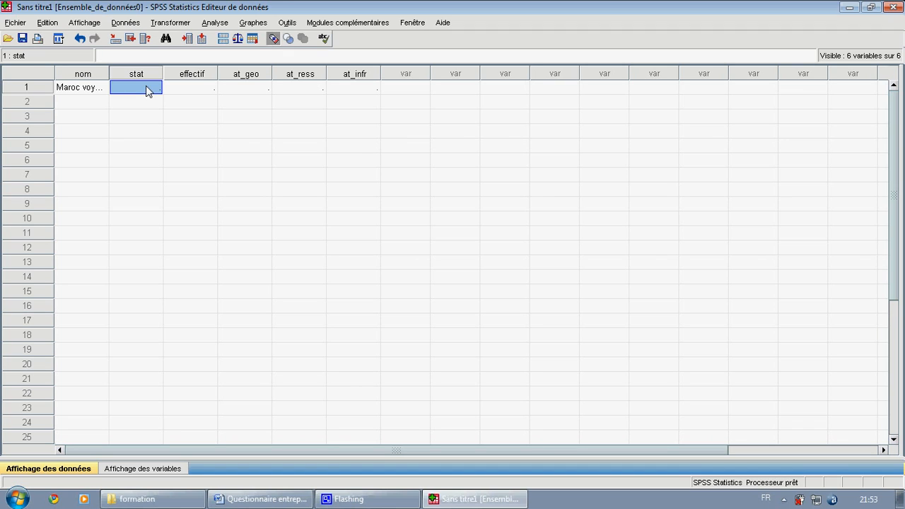
double_click(148, 90)
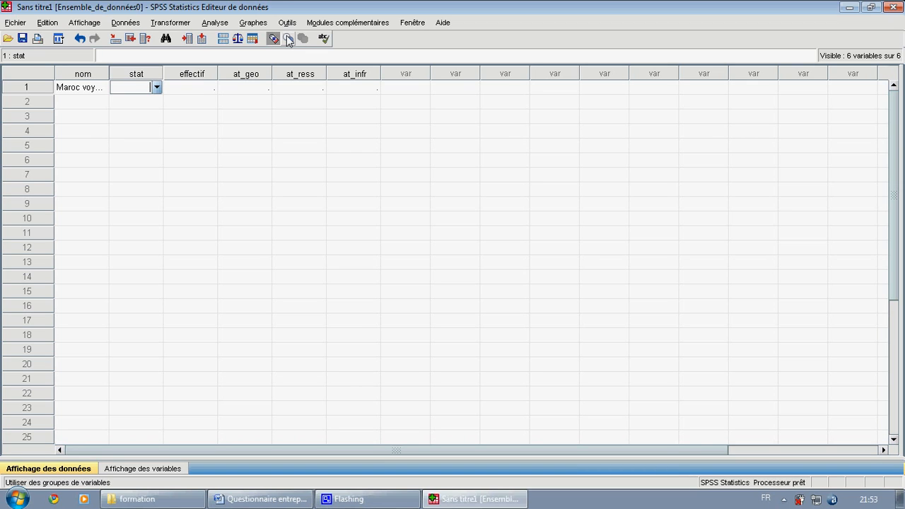
key("Escape")
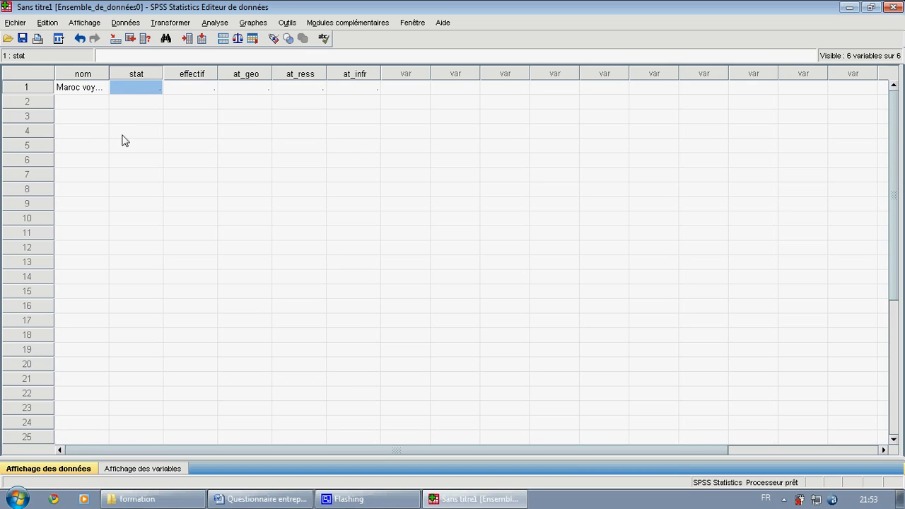
- Enter code 1 for stat and code 4 for effectif in the first case
double_click(147, 87)
type("1")
left_click(191, 87)
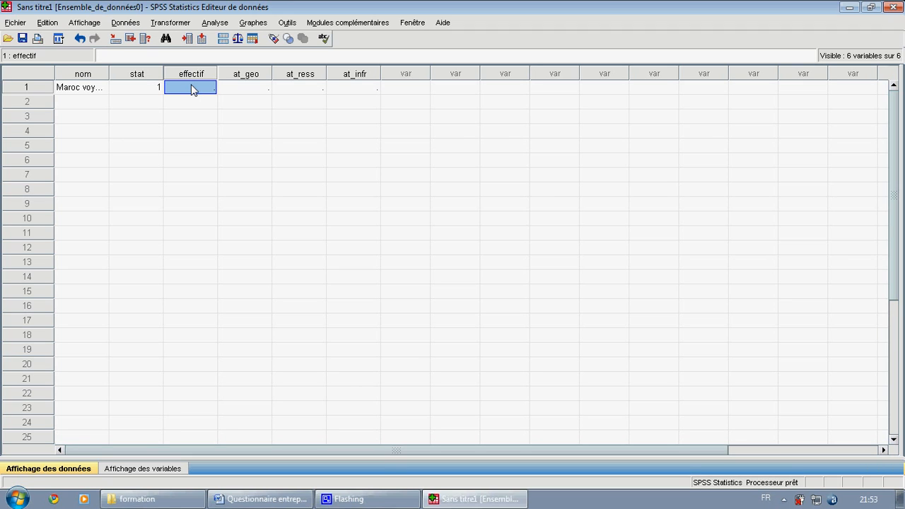
left_click(251, 89)
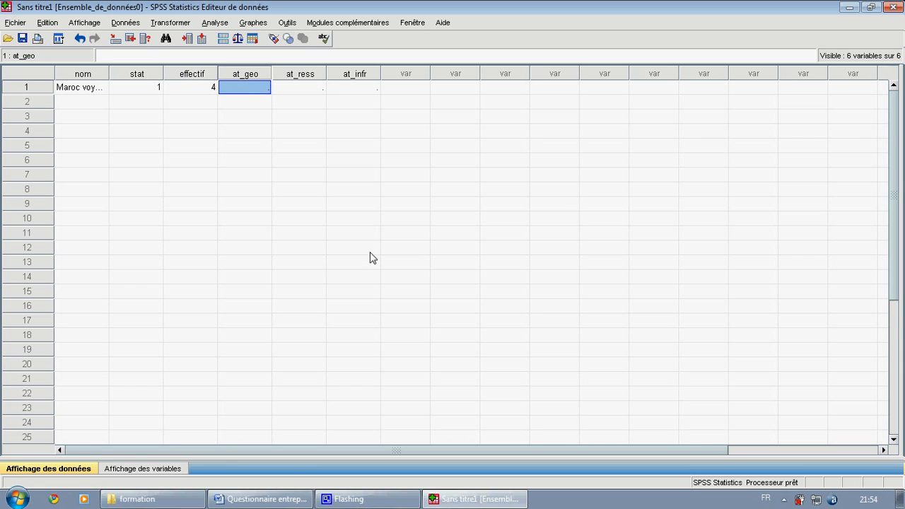
- In the Word questionnaire, colour the answers "Emplacement géographique" and "Ressources de la ville" red, and return to the SPSS data editor
left_click(260, 500)
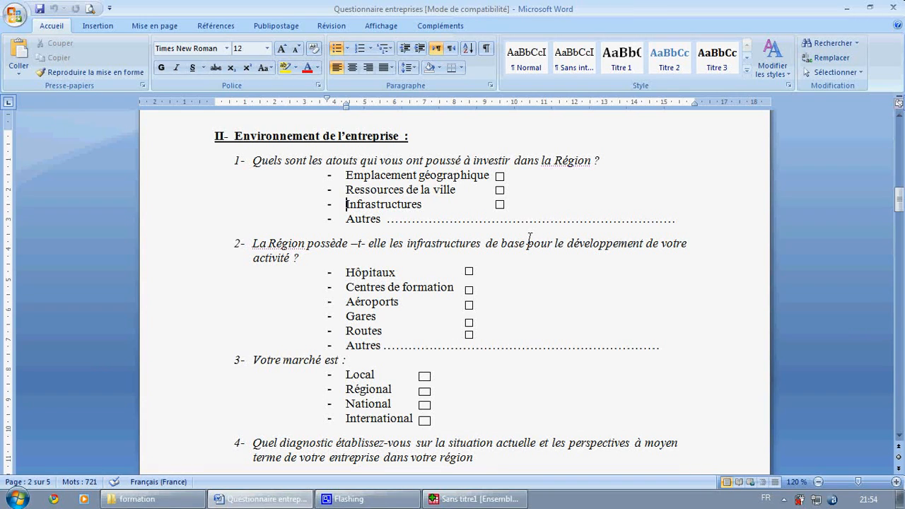
left_click_drag(460, 189, 356, 175)
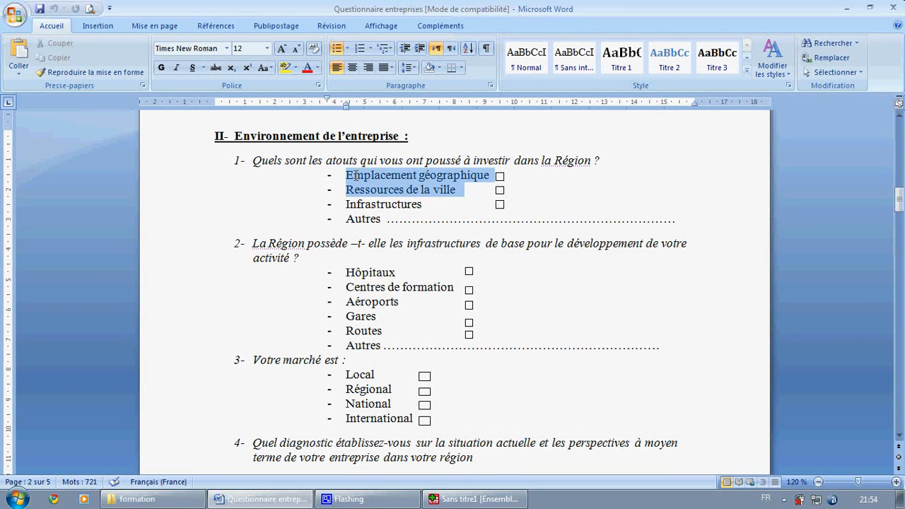
left_click(306, 68)
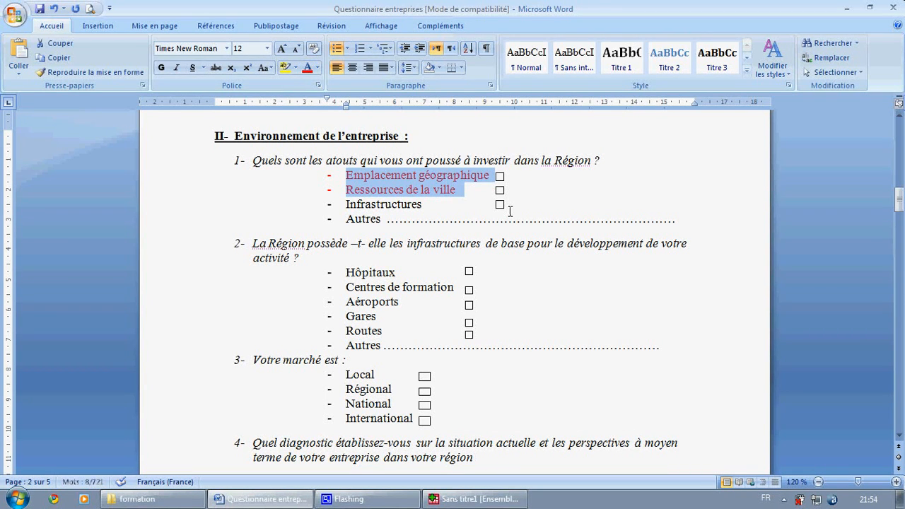
left_click(848, 8)
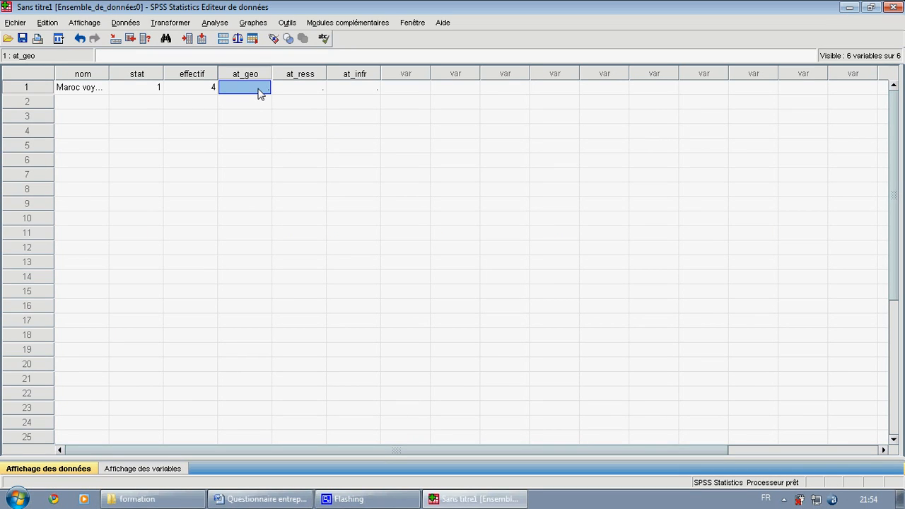
- Enter 1 for at_geo, 1 for at_ress and 2 for at_infr in the first case
type("1")
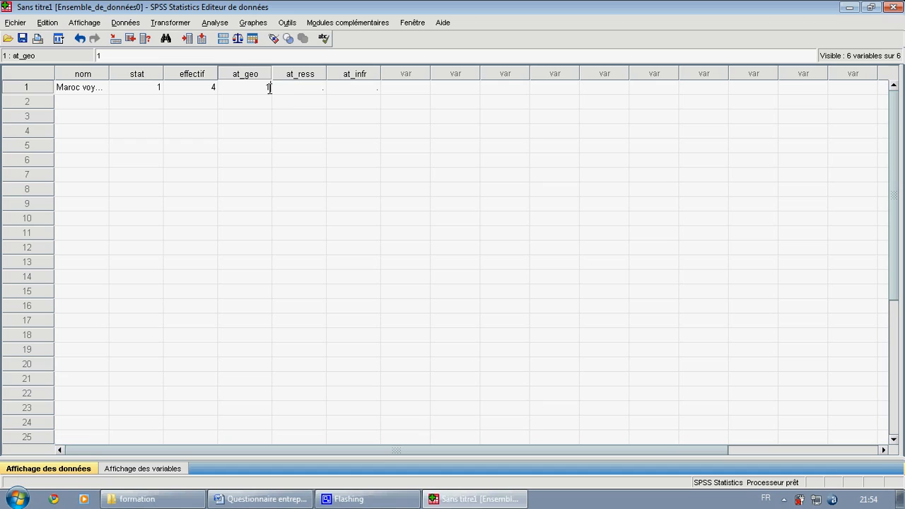
left_click(295, 92)
type("1")
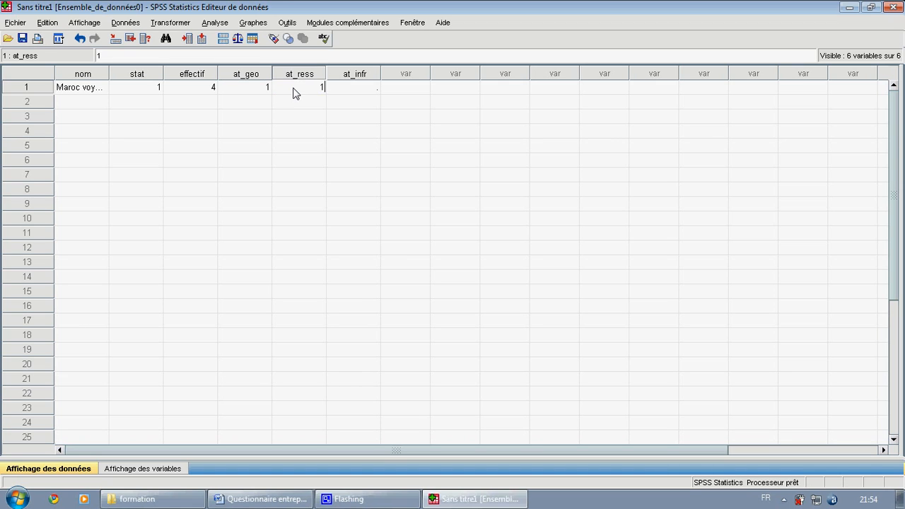
left_click(355, 91)
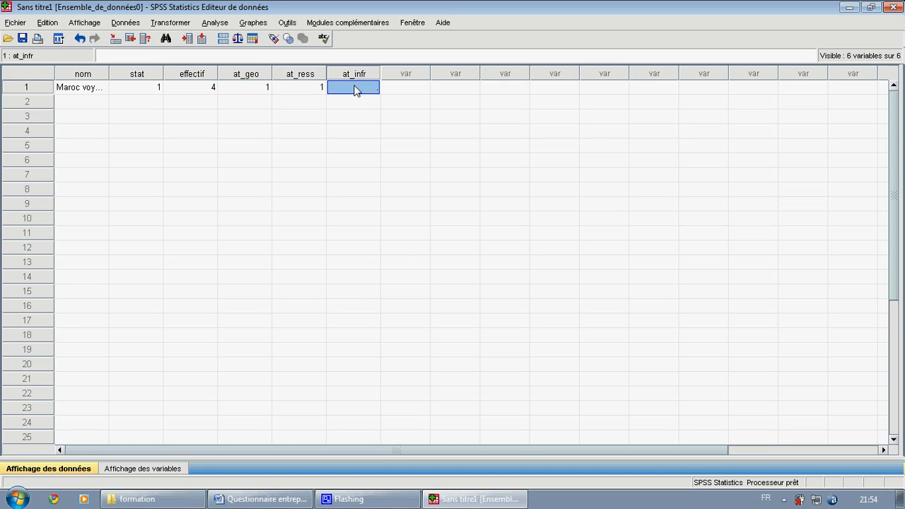
type("2")
left_click(384, 118)
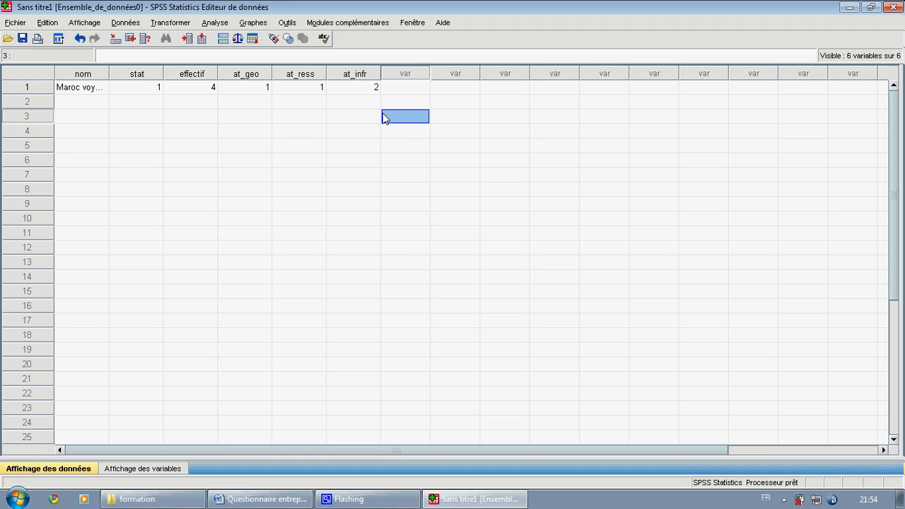
- Turn the display of value labels back on for the first company's coded answers
left_click(275, 39)
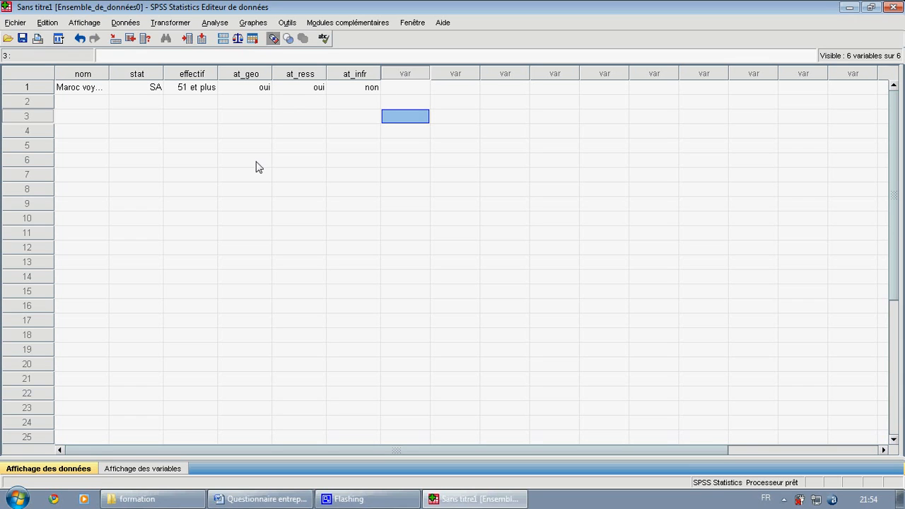
left_click(850, 8)
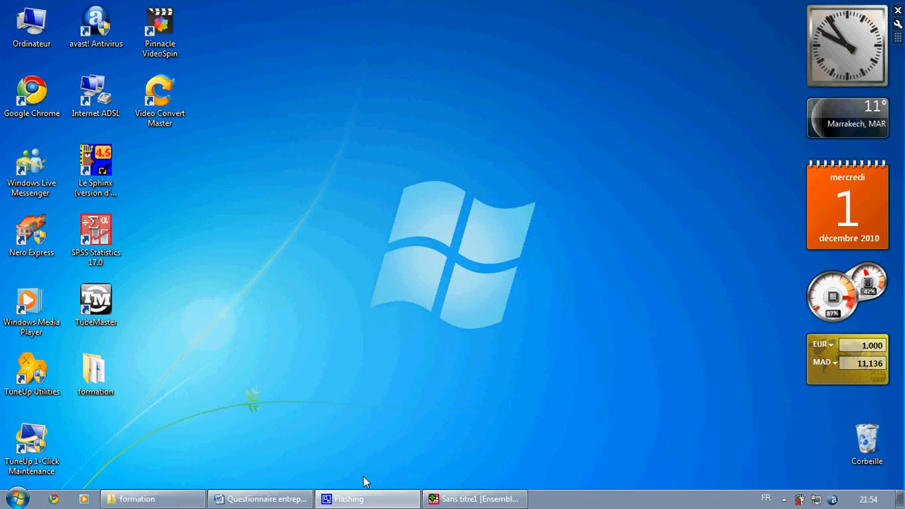
left_click(152, 503)
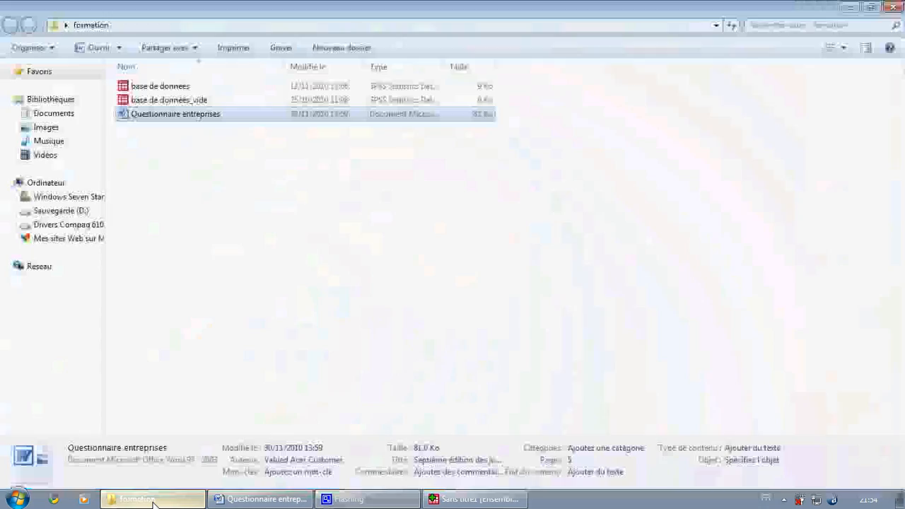
left_click(153, 502)
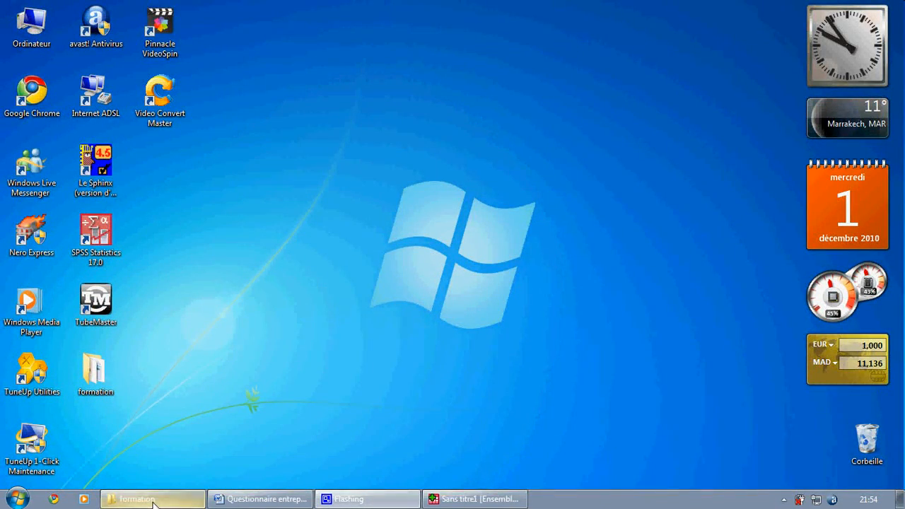
left_click(474, 500)
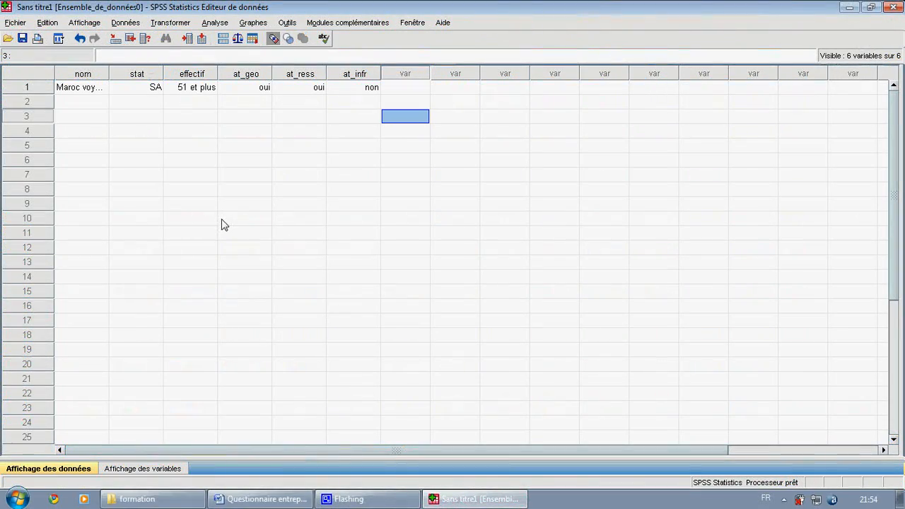
left_click(15, 22)
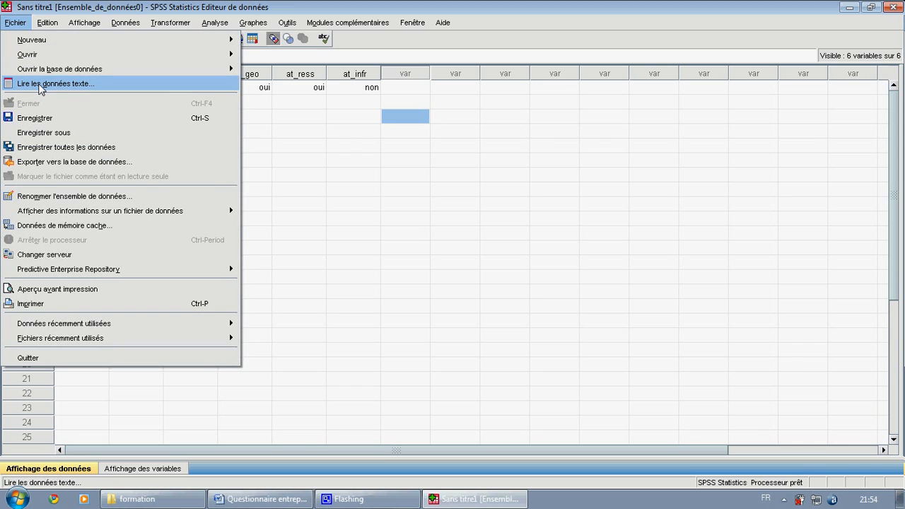
left_click(344, 146)
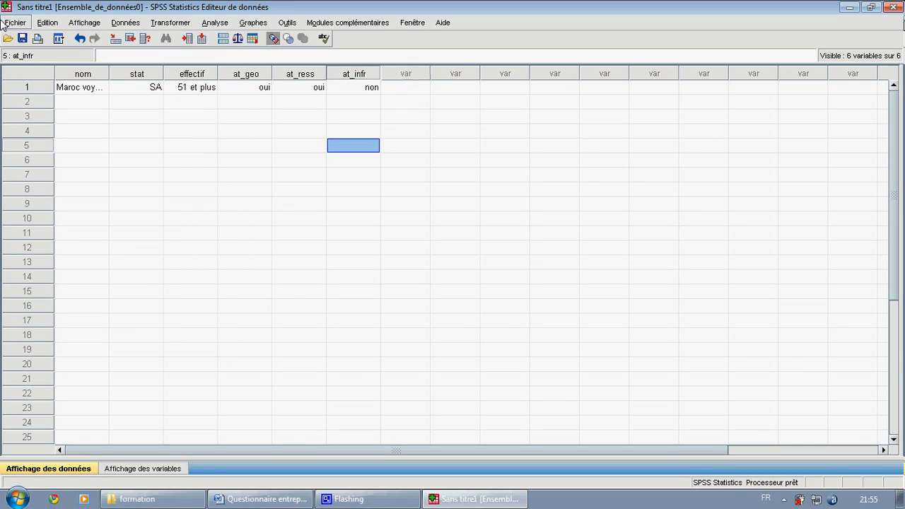
- Open the data file "base de données.sav" from the formation folder on the desktop
left_click(8, 38)
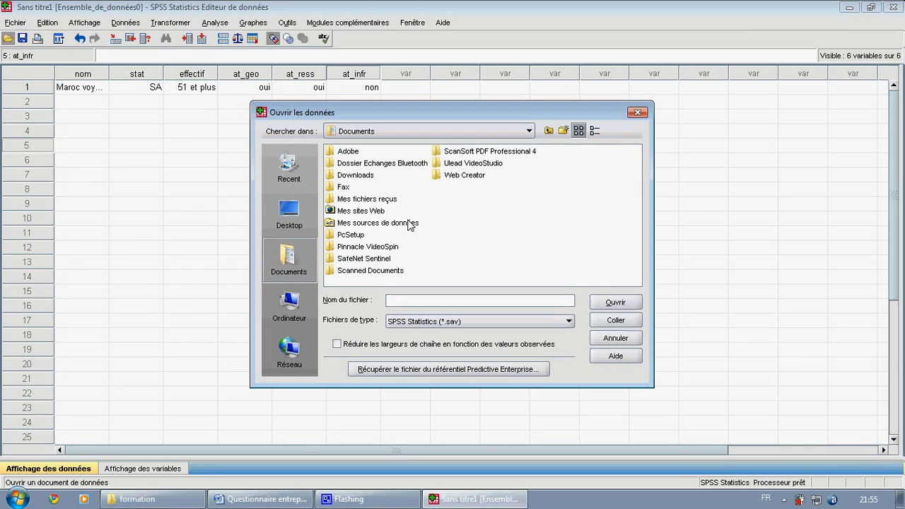
left_click(289, 225)
double_click(353, 198)
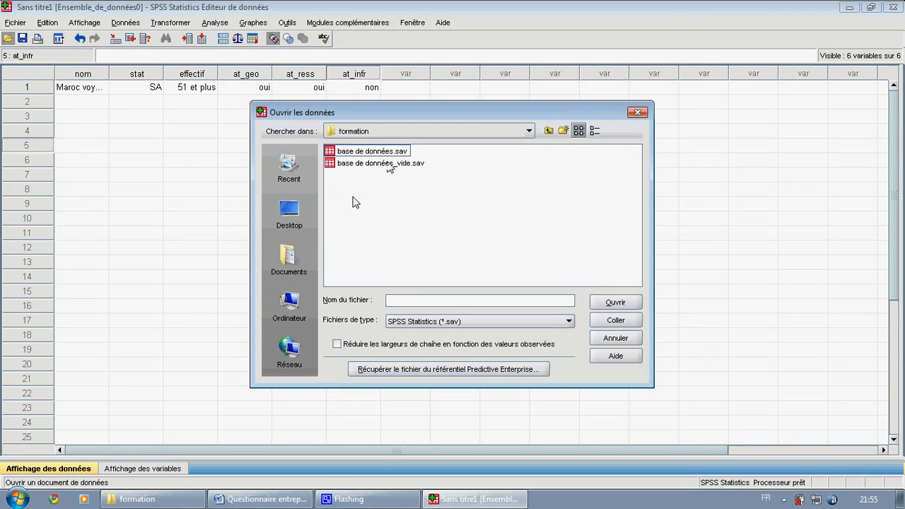
double_click(385, 158)
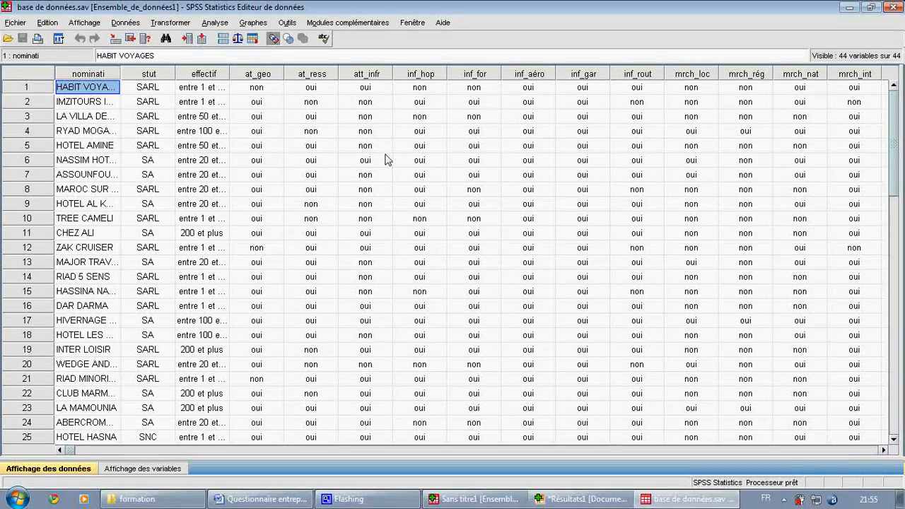
- Review the full list of variable definitions in base de données.sav, from the first variable to the last
left_click(138, 469)
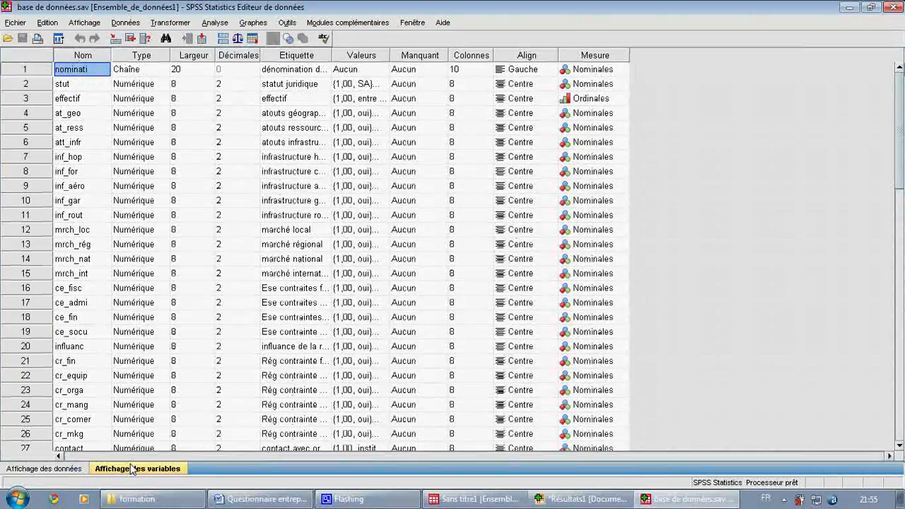
scroll(683, 170, "down", 1)
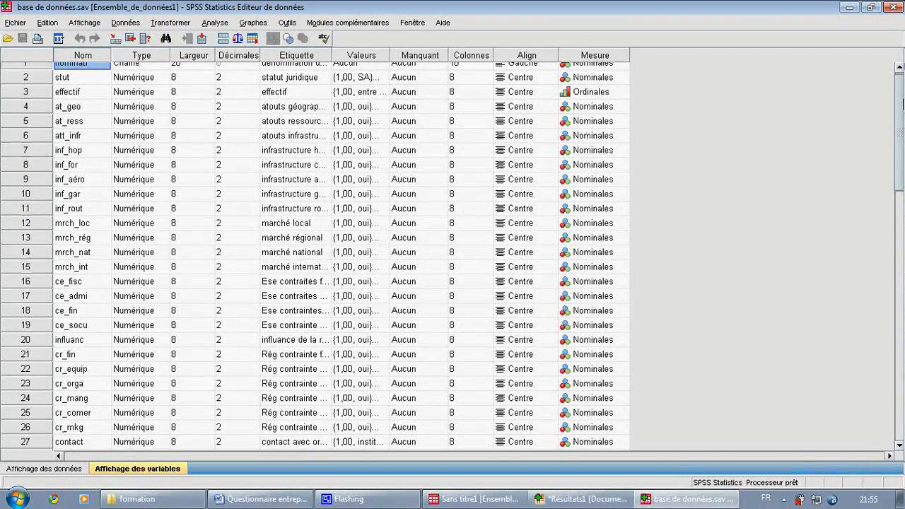
scroll(314, 256, "down", 8)
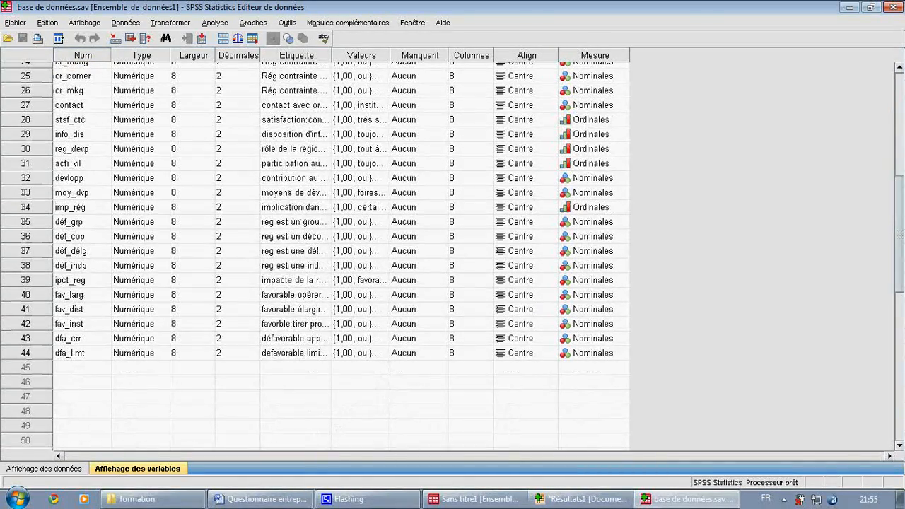
scroll(315, 256, "up", 8)
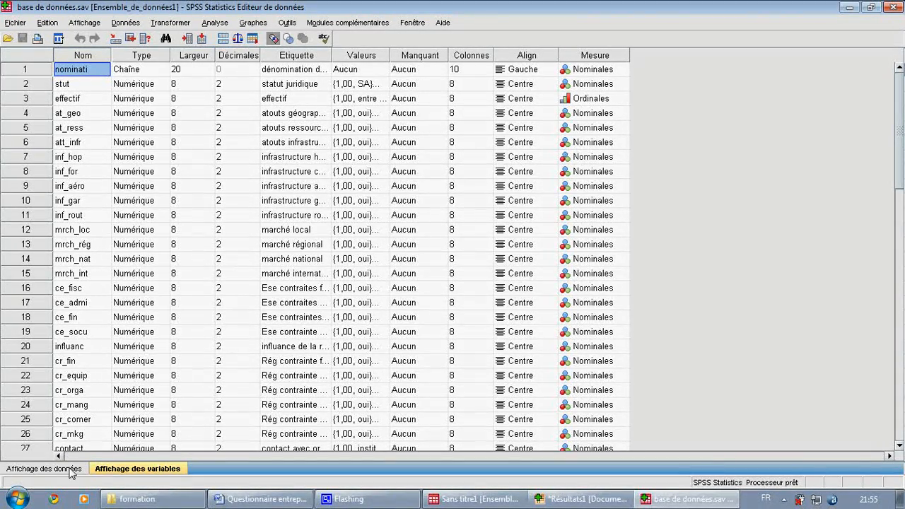
- Look over the company records in the data view, showing them as numeric codes and again as value labels
left_click(44, 469)
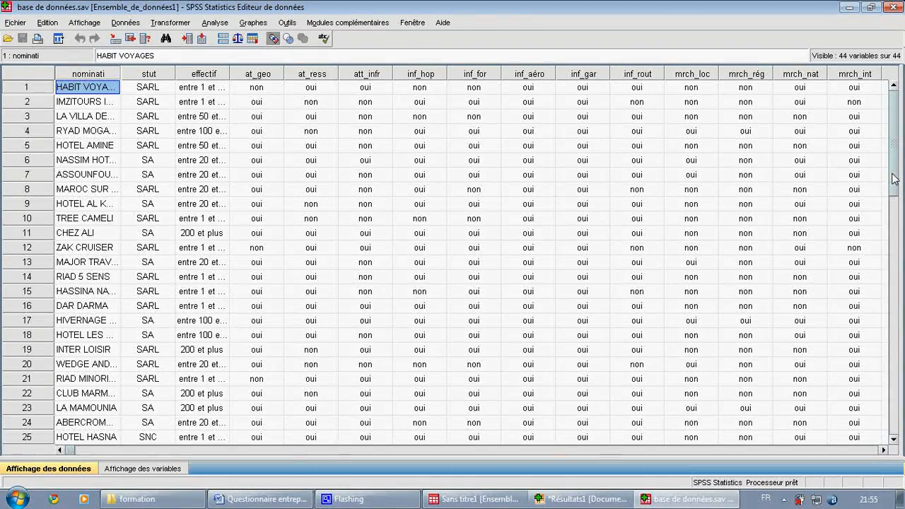
mouse_move(895, 174)
left_mouse_down()
mouse_move(898, 259)
mouse_move(895, 163)
left_mouse_up()
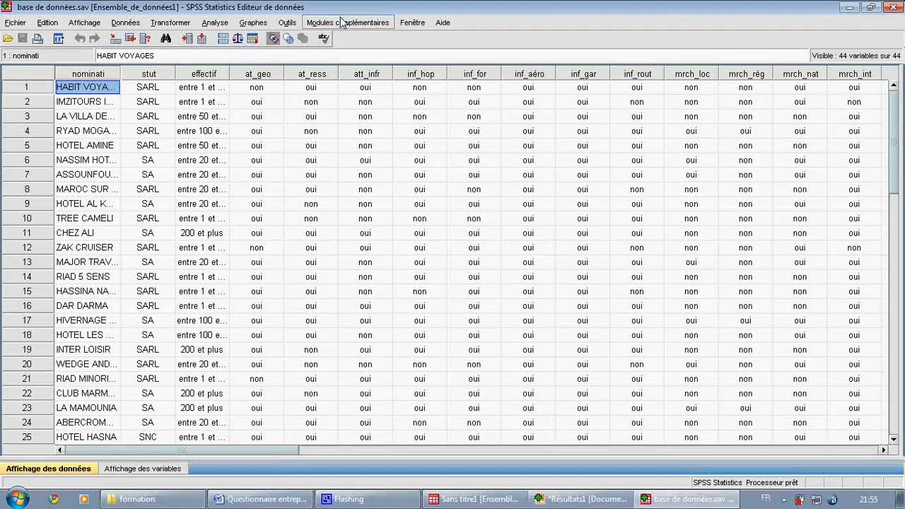
left_click(274, 41)
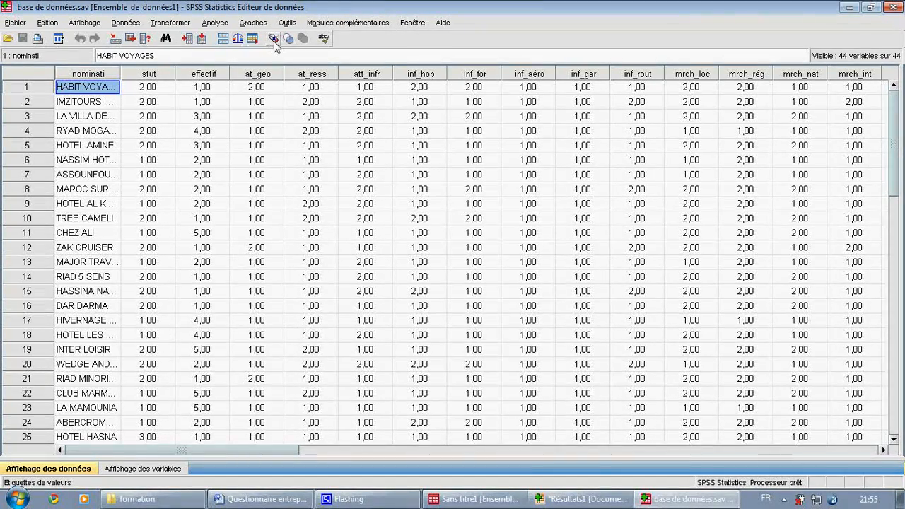
left_click(274, 41)
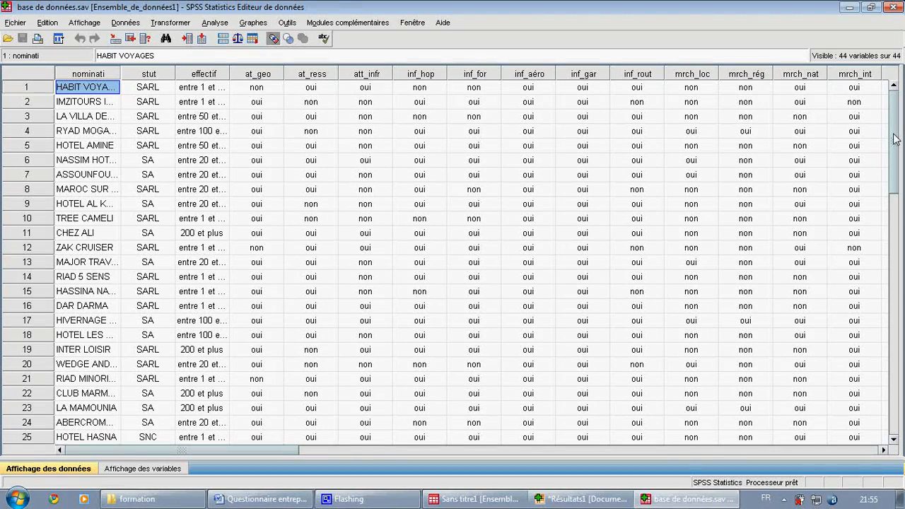
- Minimize the base de données.sav and results windows, and start closing the untitled dataset
left_click(851, 8)
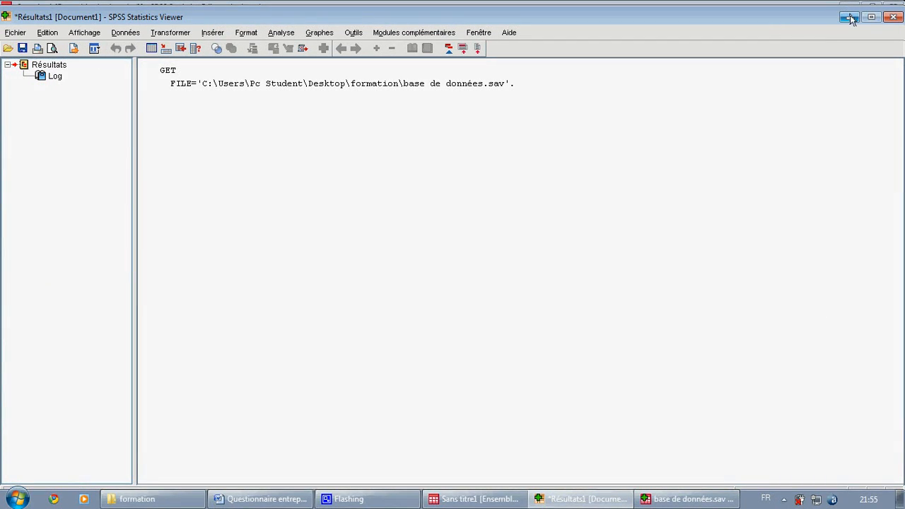
left_click(851, 18)
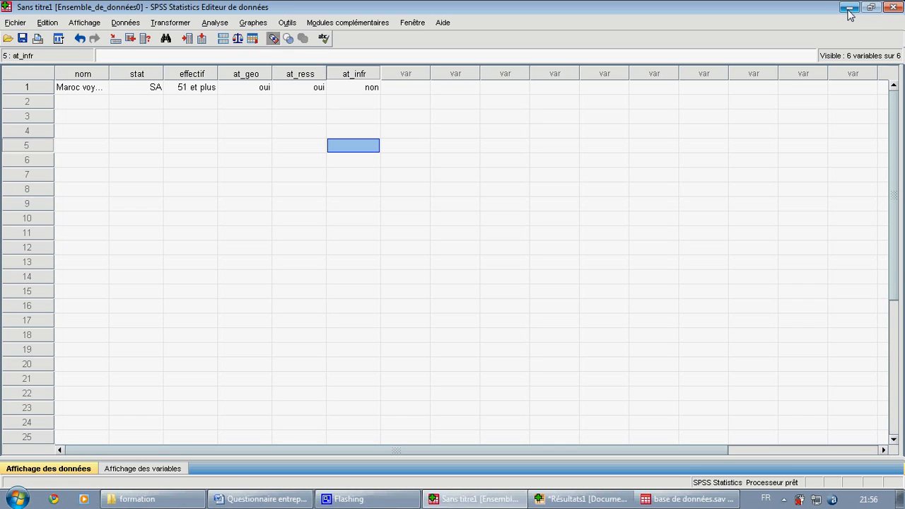
left_click(896, 7)
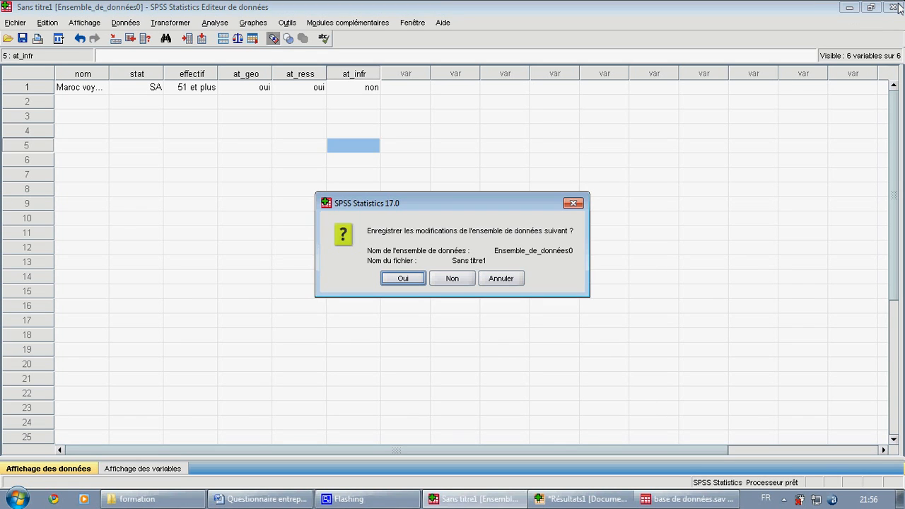